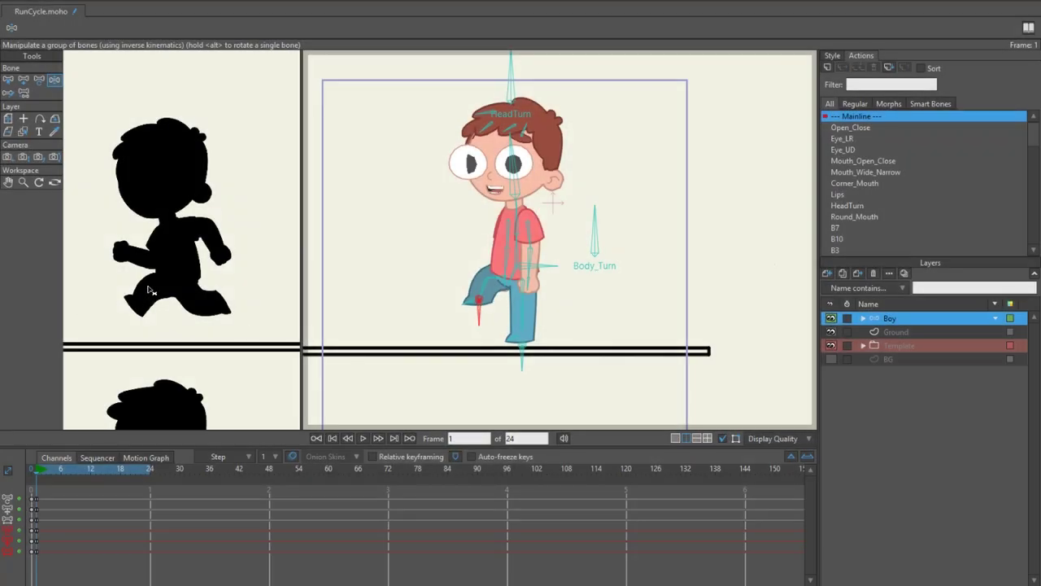
Step: Pose the boy's legs at frame 1 in a running stride, matching the first template silhouette
left_click_drag(467, 303, 461, 290)
left_click_drag(482, 313, 484, 317)
left_click_drag(521, 363, 570, 312)
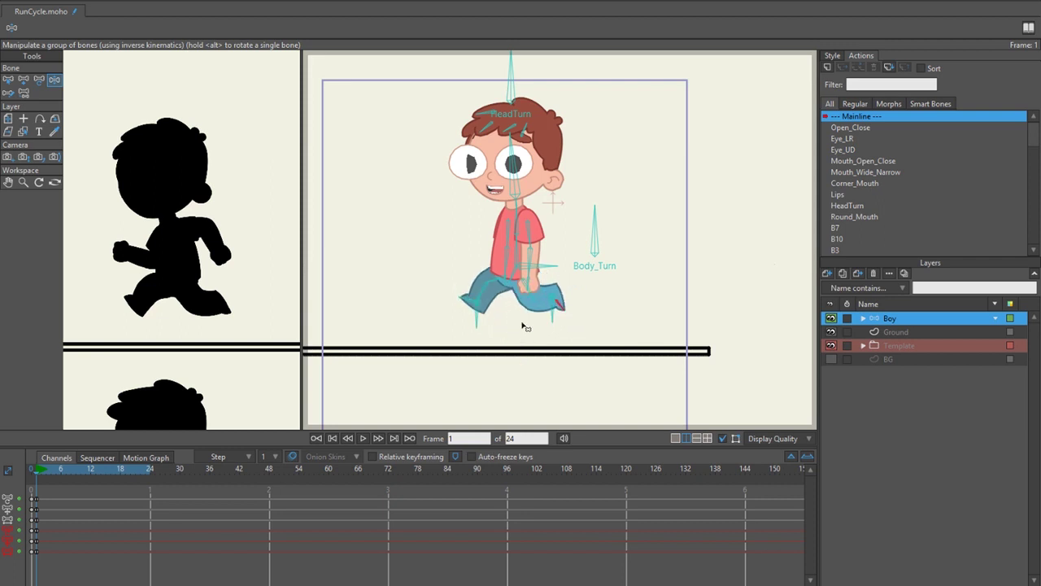
left_click(31, 471)
left_click(36, 470)
key("ctrl+f")
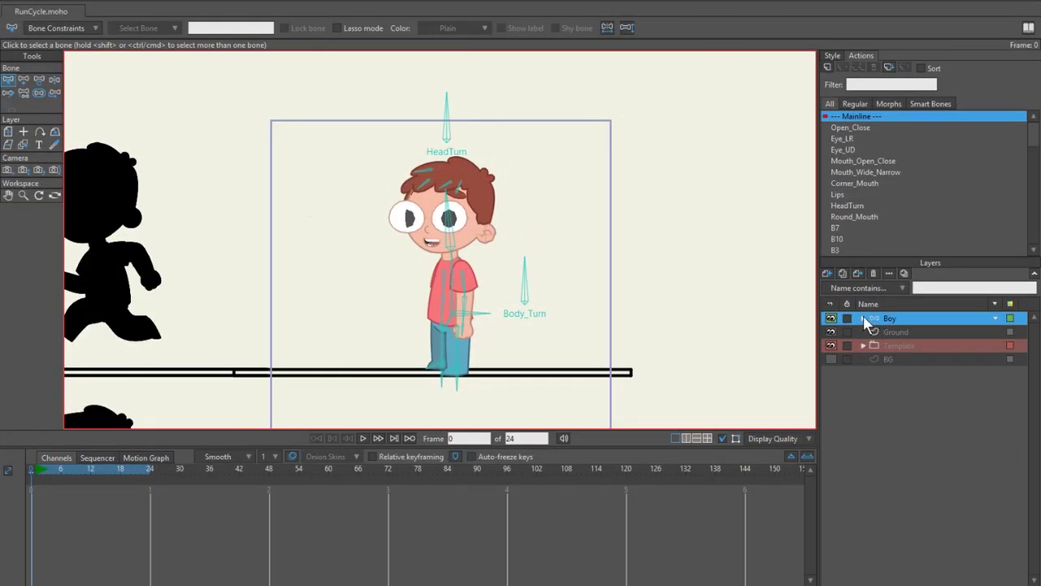
Step: Toggle the Boy layer's visibility and examine the character's side-view rig
left_click(831, 318)
left_click(831, 318)
scroll(134, 225, "down", 2)
scroll(124, 342, "up", 4)
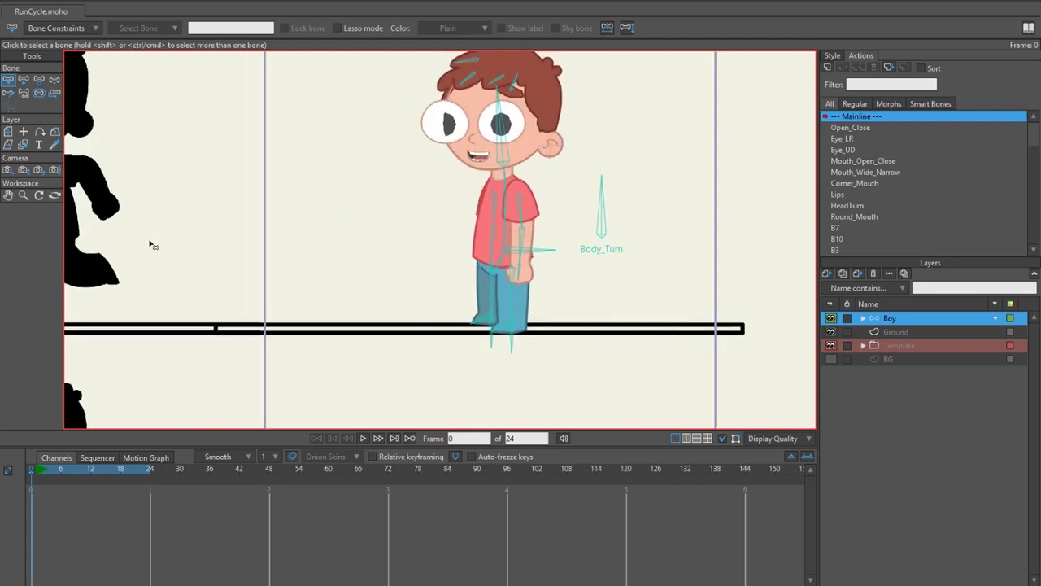
scroll(149, 241, "down", 3)
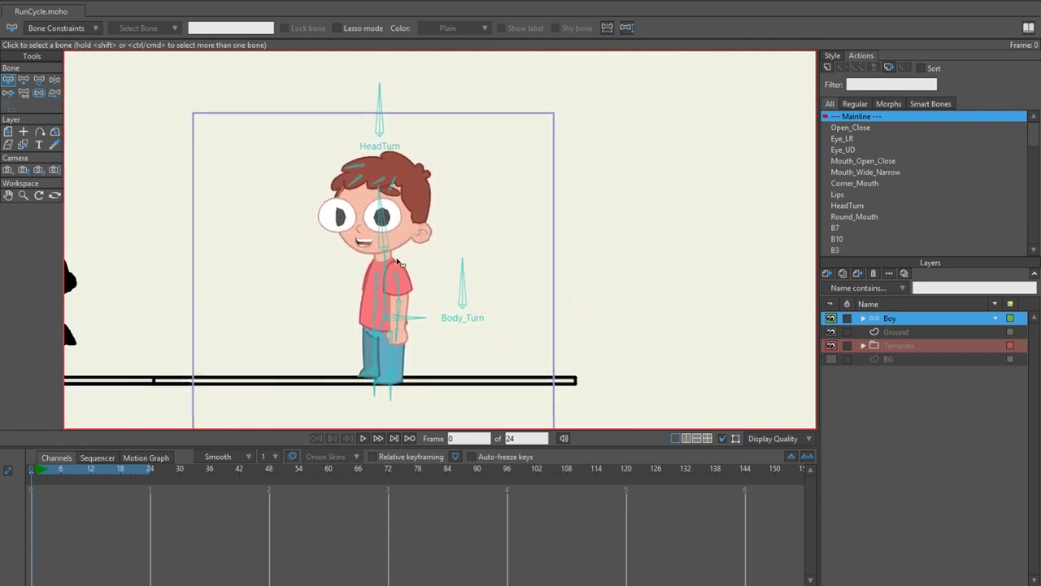
scroll(300, 244, "up", 1)
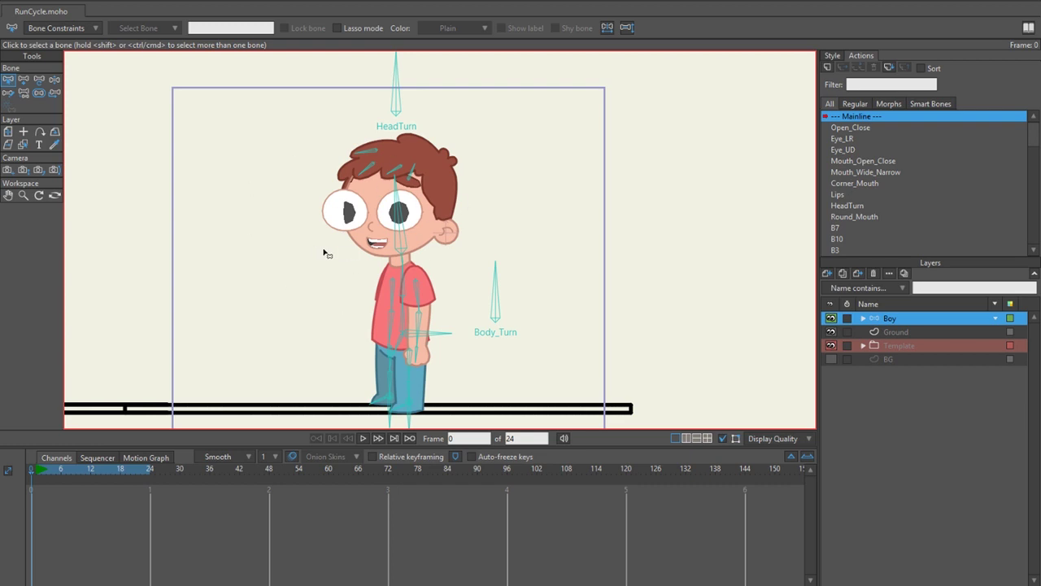
Step: Render a preview of the boy at frame 0 and close it
scroll(317, 250, "down", 1)
scroll(318, 251, "up", 1)
left_click_drag(318, 251, 329, 255)
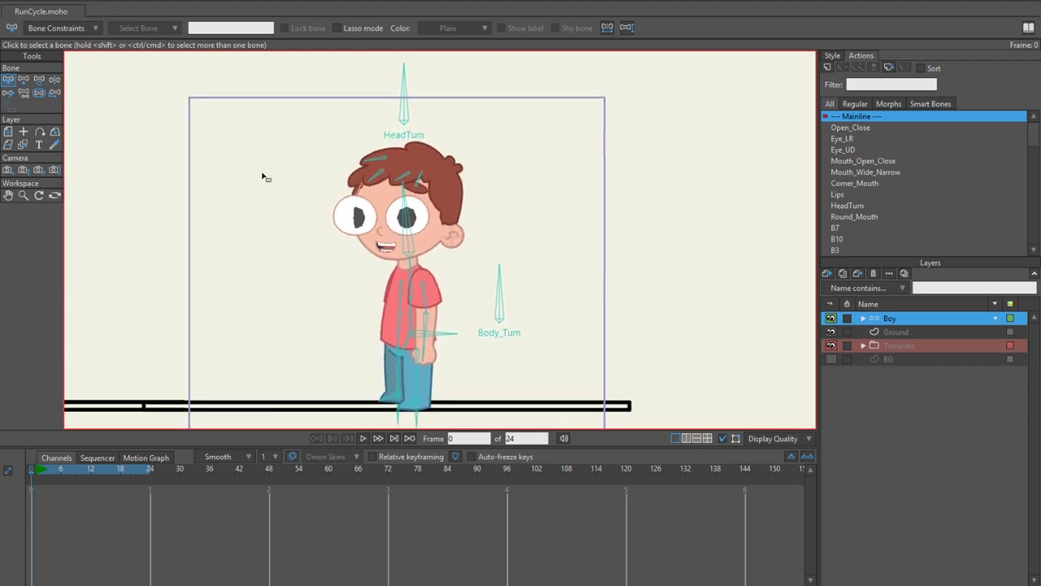
key("ctrl+r")
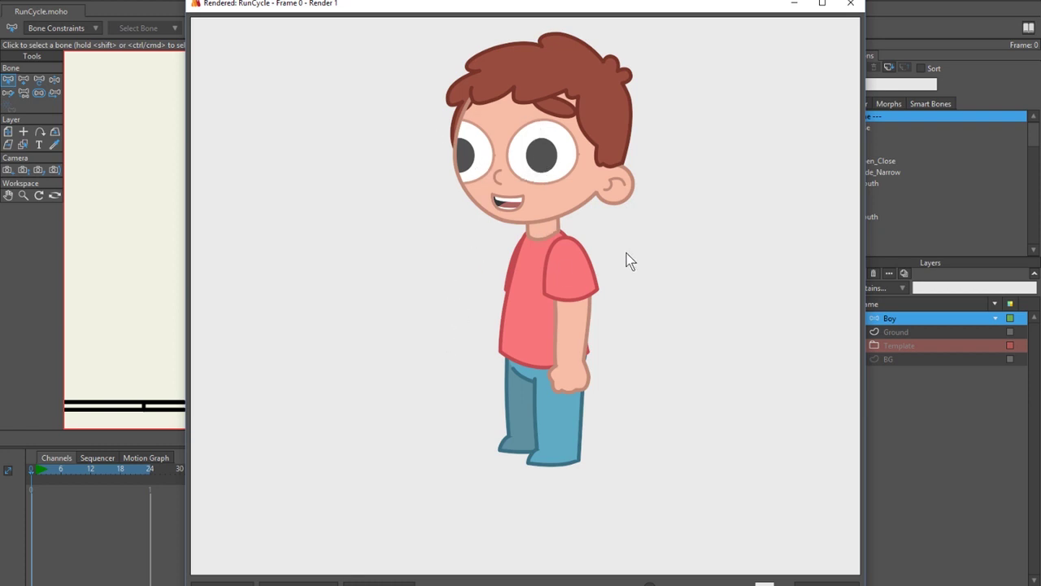
key("Escape")
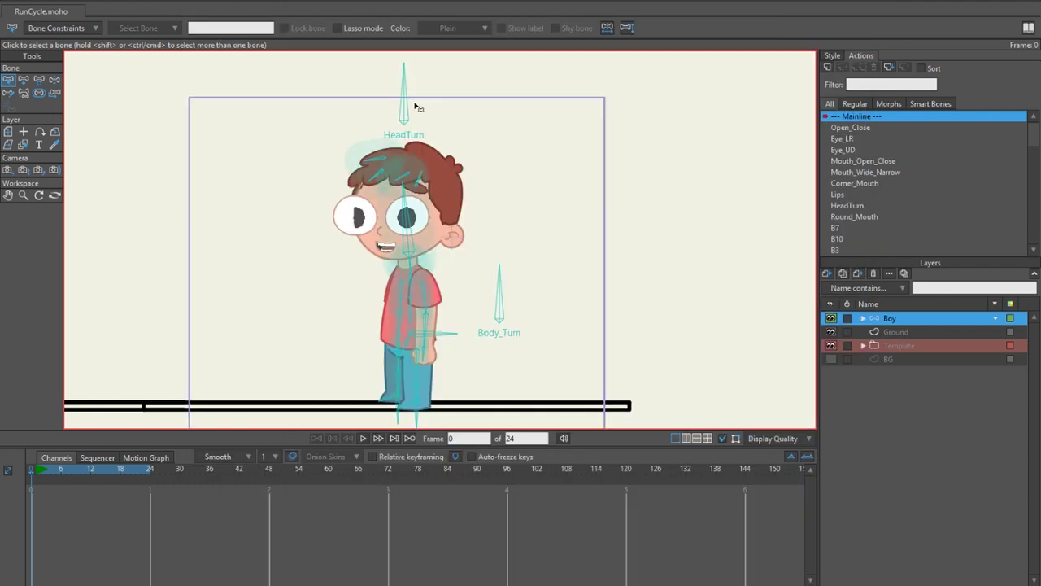
Step: Try out the HeadTurn, Body_Turn and far leg bones at frame 0 with Manipulate Bones, undoing the leg bend
key("z")
left_click_drag(403, 93, 355, 95)
left_click_drag(497, 296, 653, 347)
scroll(500, 320, "up", 3)
left_click_drag(538, 296, 622, 368)
scroll(444, 300, "down", 1)
left_click_drag(445, 301, 487, 233)
scroll(487, 233, "up", 1)
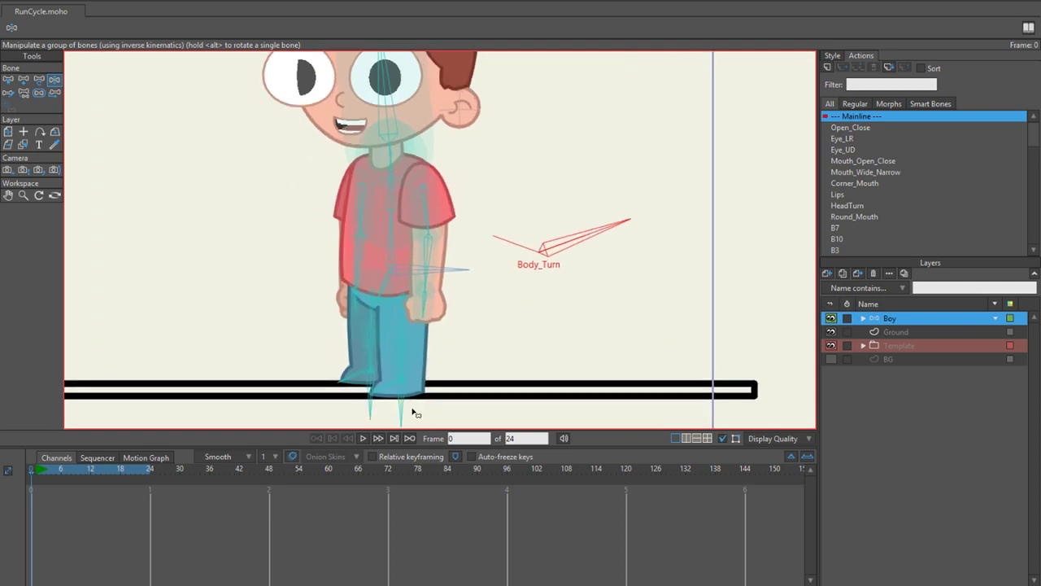
left_click_drag(377, 409, 358, 387)
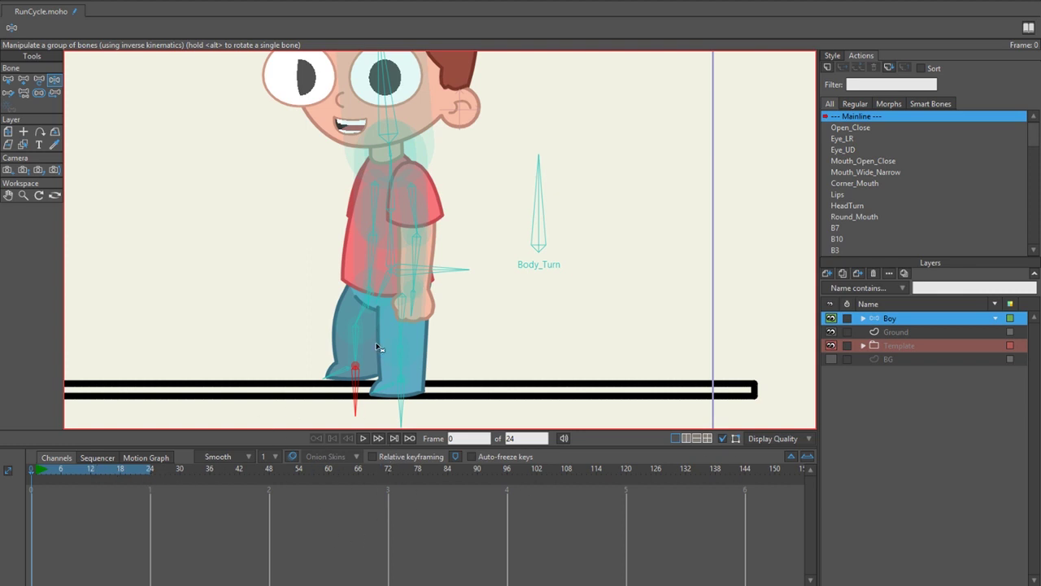
key("ctrl+z")
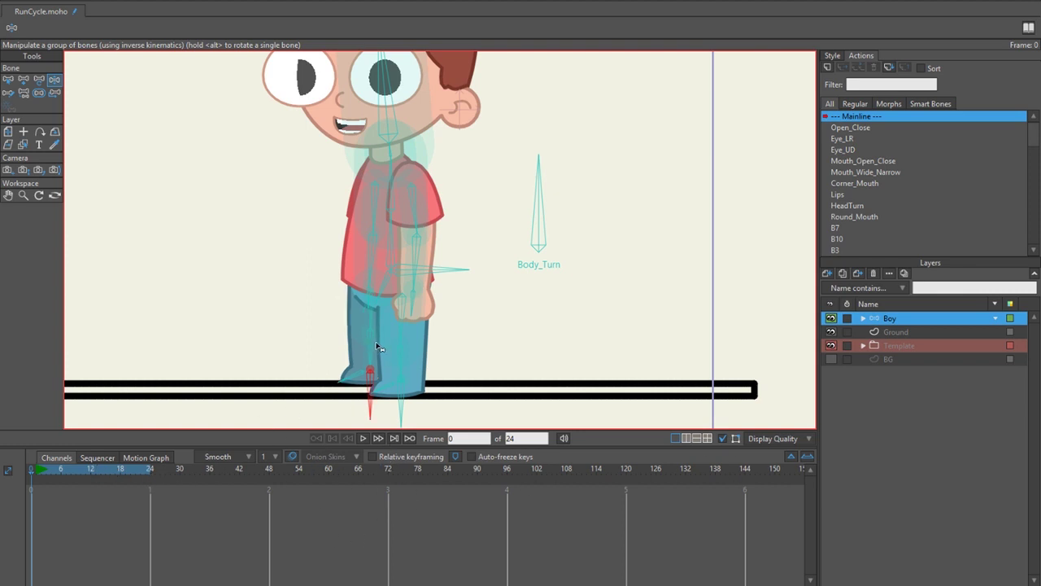
Step: Try shifting the near leg's thigh bone at frame 1 with Transform Bone, undoing each move
left_click(36, 468)
scroll(263, 349, "up", 5)
key("t")
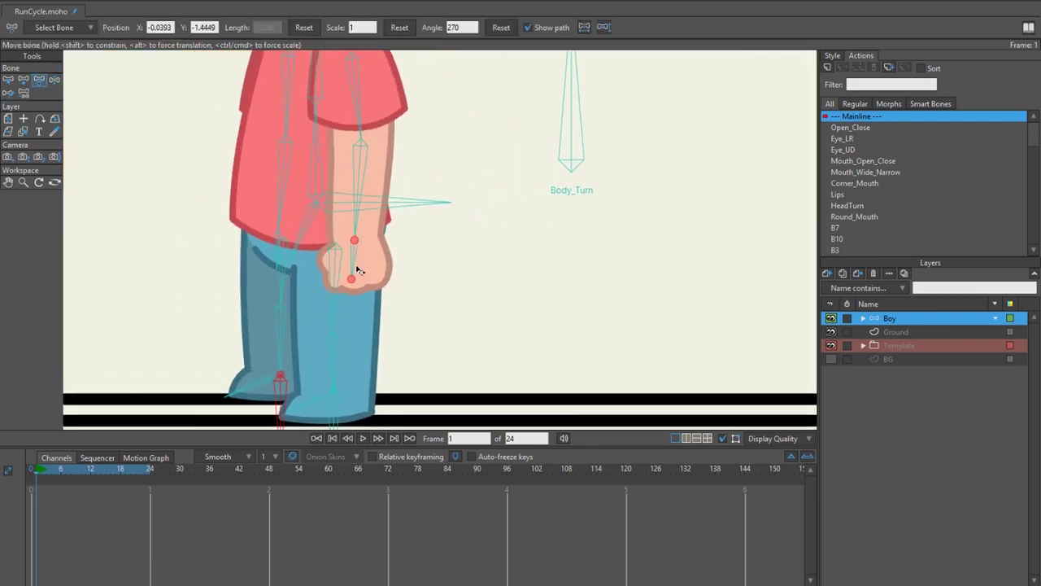
left_click_drag(338, 254, 273, 263)
key("ctrl+z")
left_click_drag(356, 366, 395, 350)
mouse_move(381, 246)
left_mouse_down()
mouse_move(367, 241)
mouse_move(383, 263)
mouse_move(281, 226)
mouse_move(367, 277)
mouse_move(383, 255)
left_mouse_up()
key("ctrl+z")
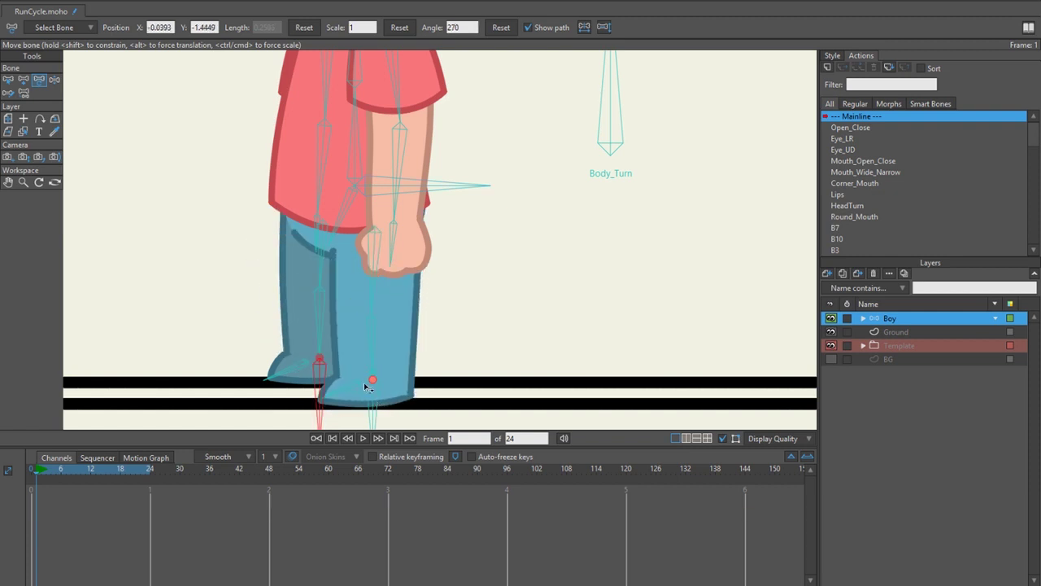
Step: Bend the near leg backward at frame 1, then try moving its thigh bone and undo that move
key("z")
left_click_drag(370, 399, 233, 270)
key("t")
mouse_move(368, 225)
left_mouse_down()
mouse_move(276, 241)
mouse_move(399, 229)
mouse_move(309, 232)
mouse_move(333, 240)
mouse_move(387, 223)
mouse_move(325, 232)
mouse_move(363, 232)
left_mouse_up()
key("ctrl+z")
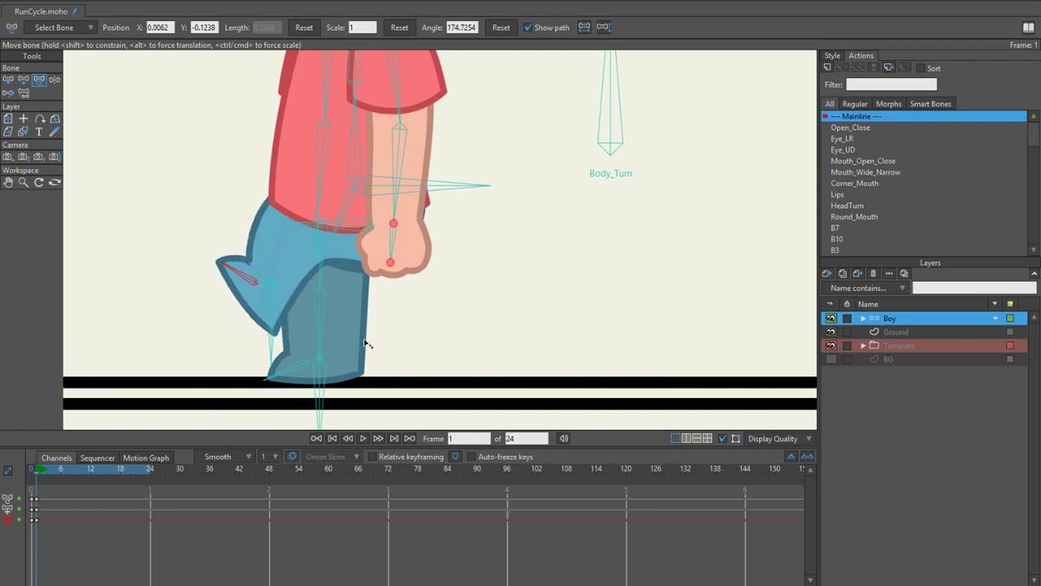
mouse_move(364, 343)
left_mouse_down()
mouse_move(371, 372)
mouse_move(318, 363)
left_mouse_up()
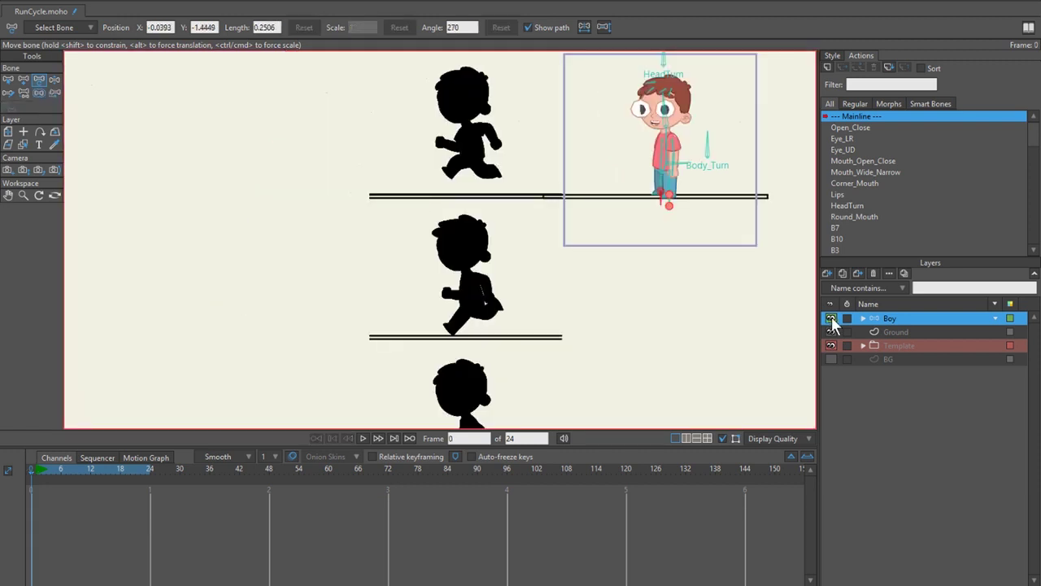
Step: Hide the Boy and Ground layers and examine the column of run-cycle silhouette poses in the template
left_click(831, 318)
scroll(530, 279, "down", 5)
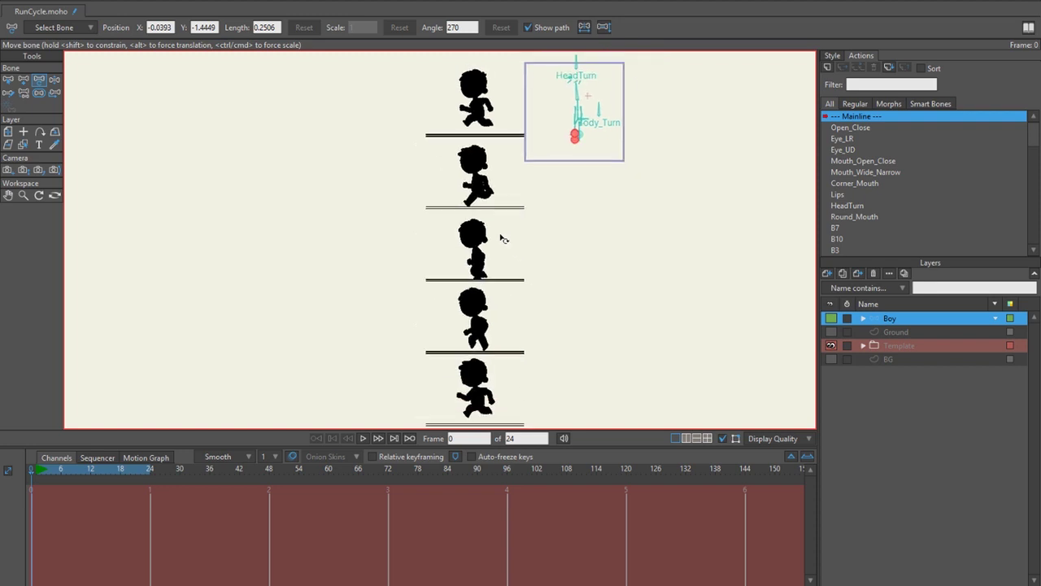
scroll(492, 234, "down", 3)
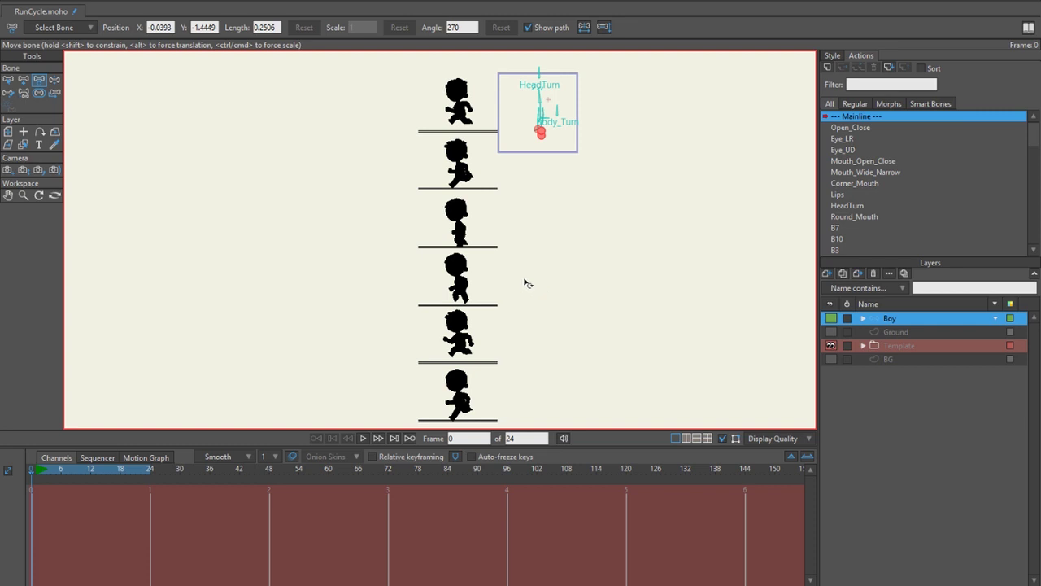
scroll(517, 255, "up", 1)
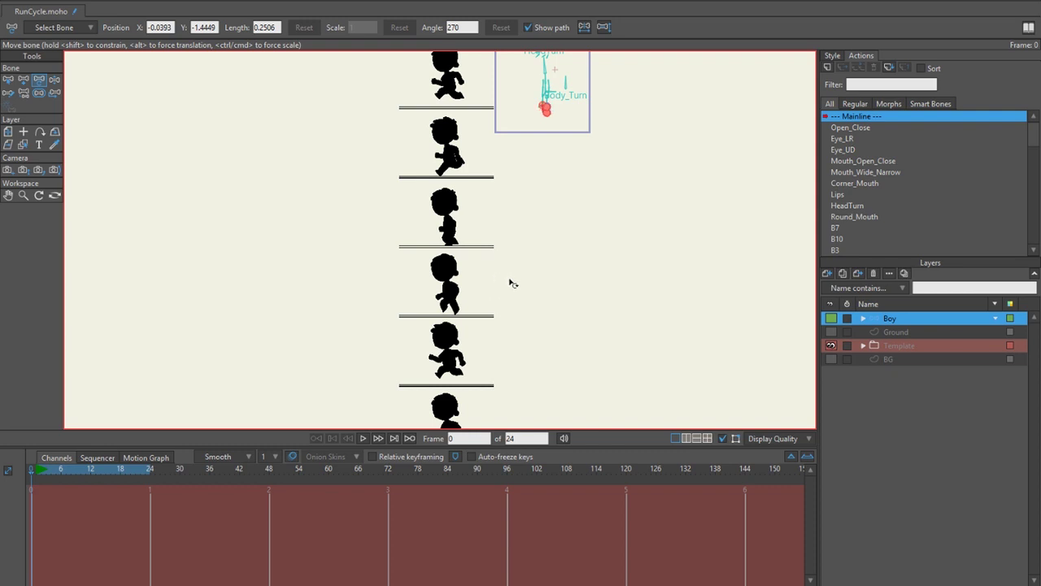
left_click_drag(518, 290, 441, 243)
scroll(499, 239, "down", 1)
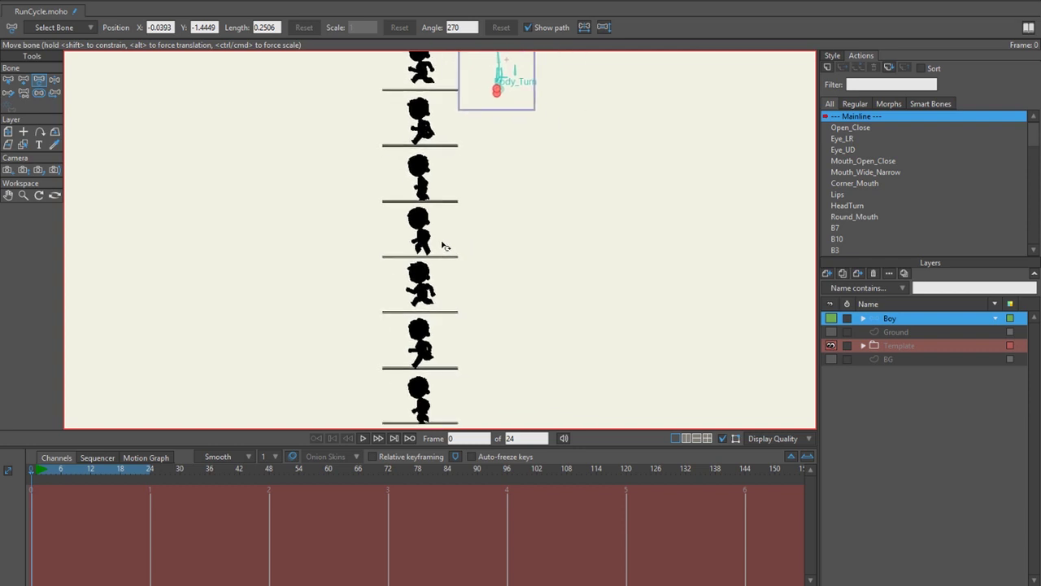
scroll(461, 244, "down", 1)
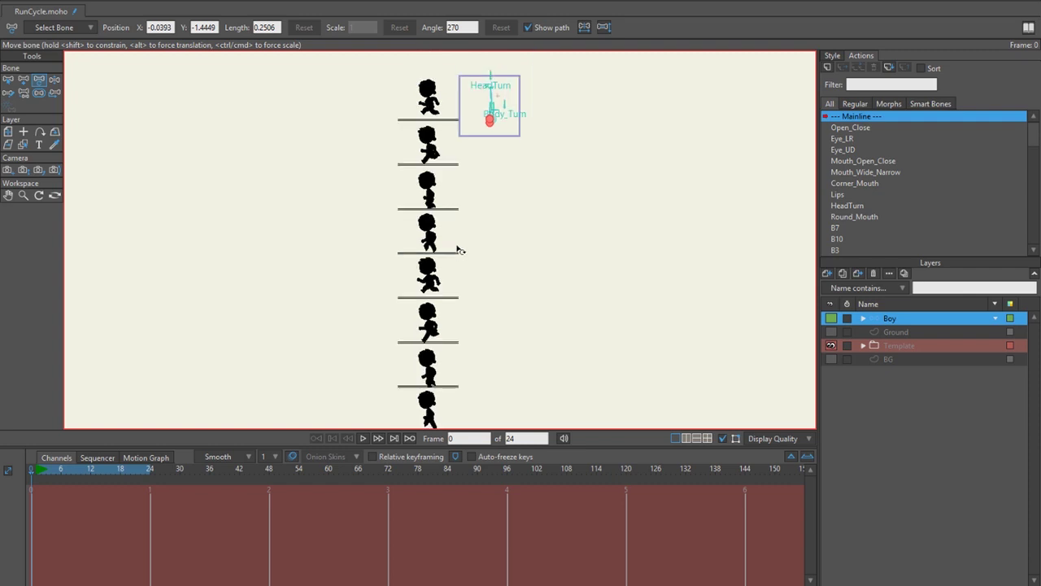
scroll(460, 244, "up", 2)
left_click_drag(453, 248, 406, 391)
scroll(427, 187, "down", 1)
scroll(397, 189, "up", 2)
Step: Select the Template layer and examine its layer keyframes on the timeline
scroll(418, 257, "up", 2)
left_click_drag(418, 217, 436, 358)
left_click(902, 346)
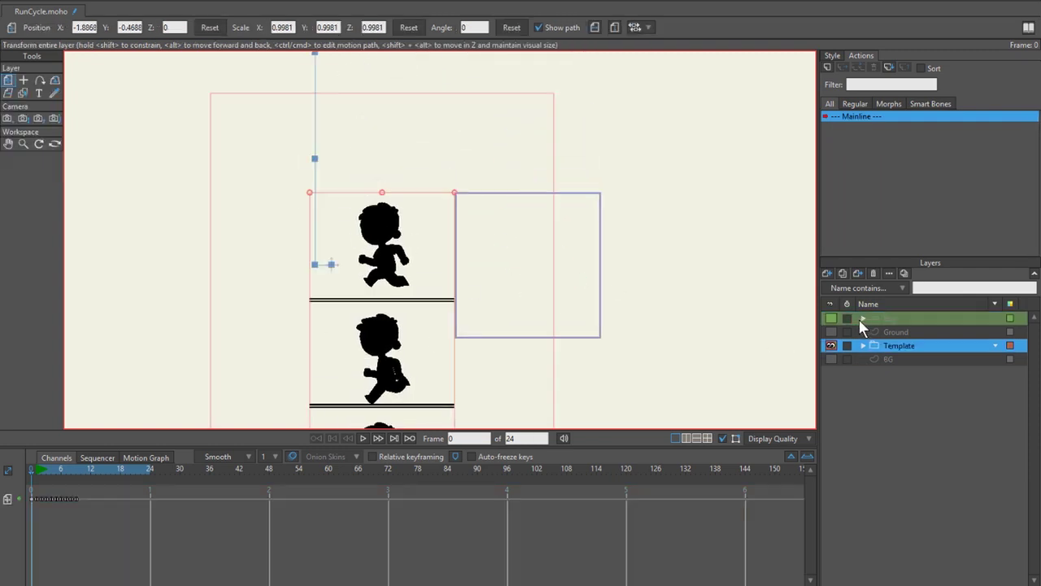
scroll(596, 291, "up", 1)
mouse_move(619, 348)
left_mouse_down()
mouse_move(592, 291)
mouse_move(609, 348)
left_mouse_up()
scroll(599, 283, "up", 2)
left_click_drag(578, 338, 631, 329)
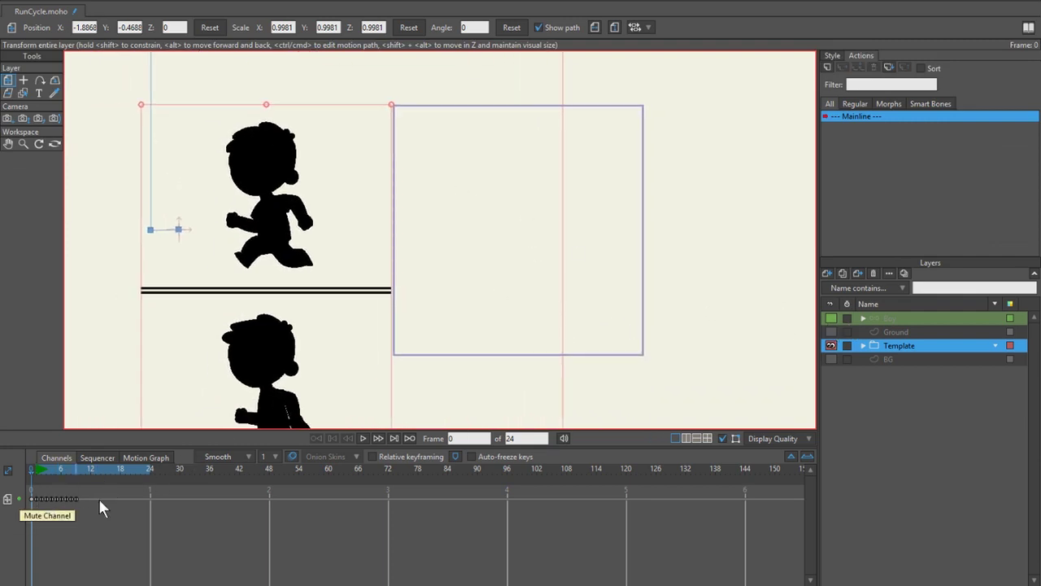
left_click(903, 359)
left_click(895, 319)
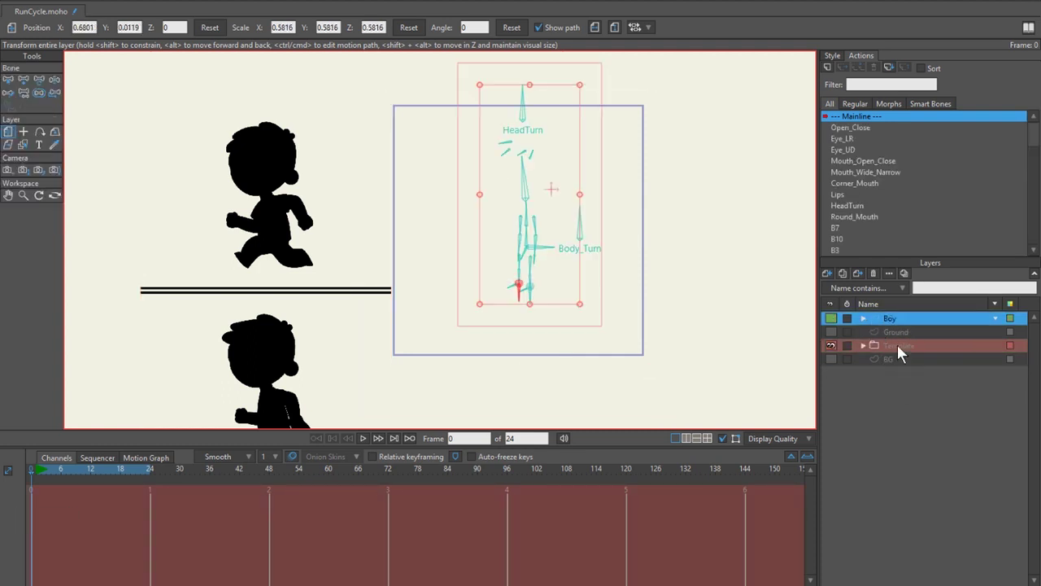
left_click(897, 348)
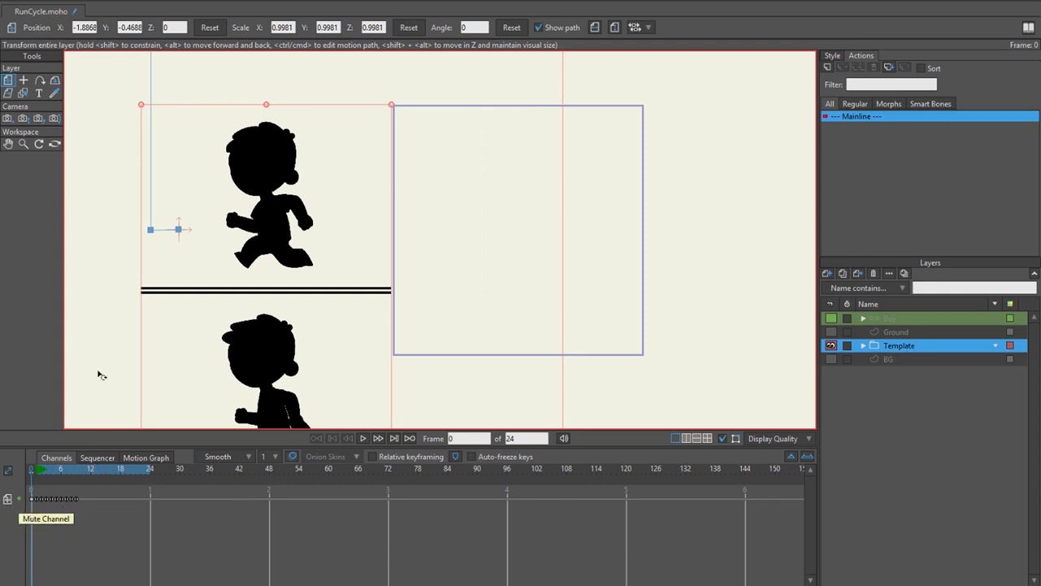
Step: Step through the template's animation frames to review each run pose, ending at frame 0
key("space")
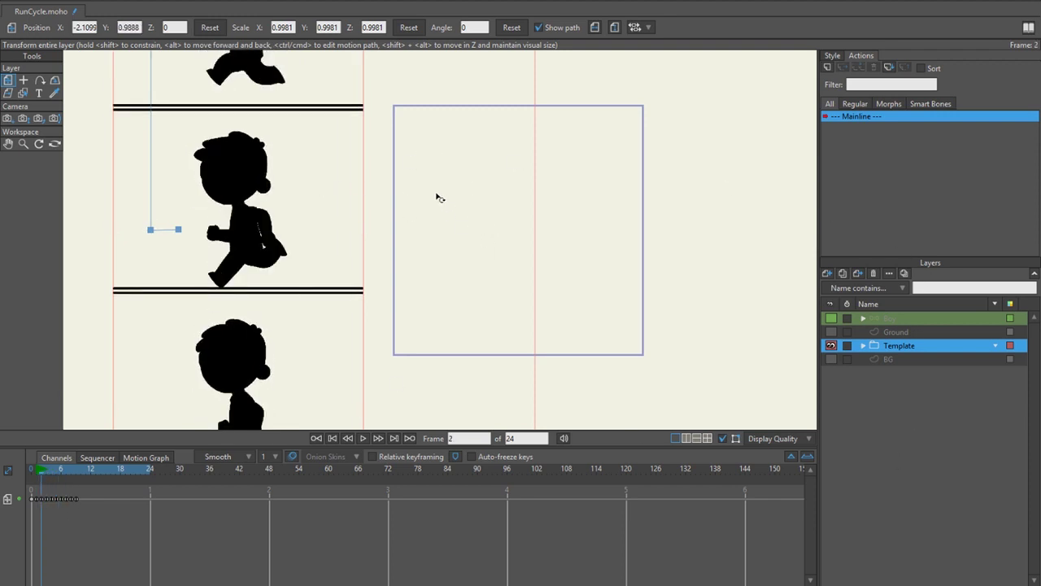
key("ctrl+Right")
key("Right")
key("Right")
key("Right")
key("Left")
key("Left")
key("Left")
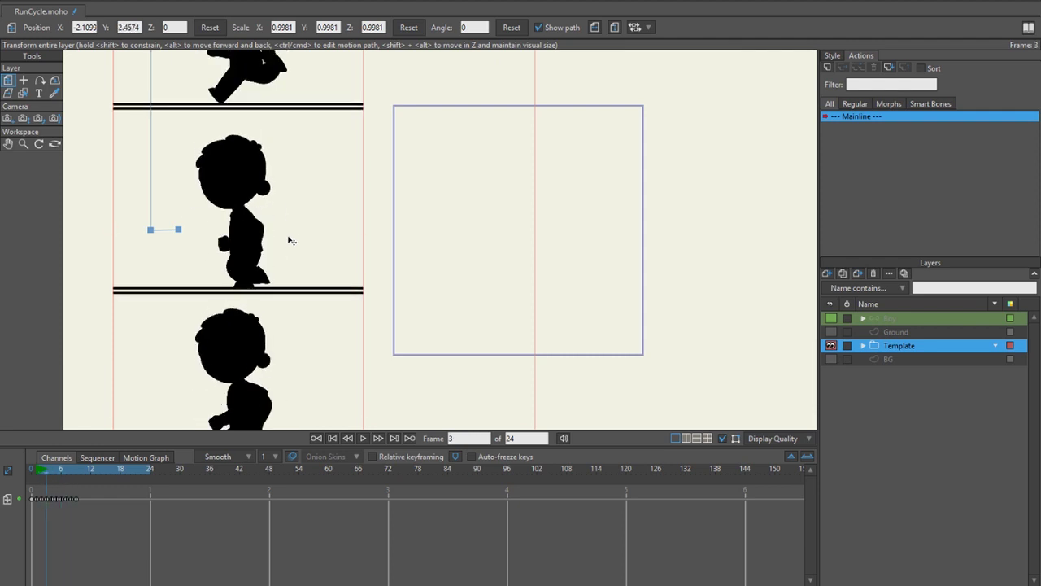
key("shift+ctrl+Left")
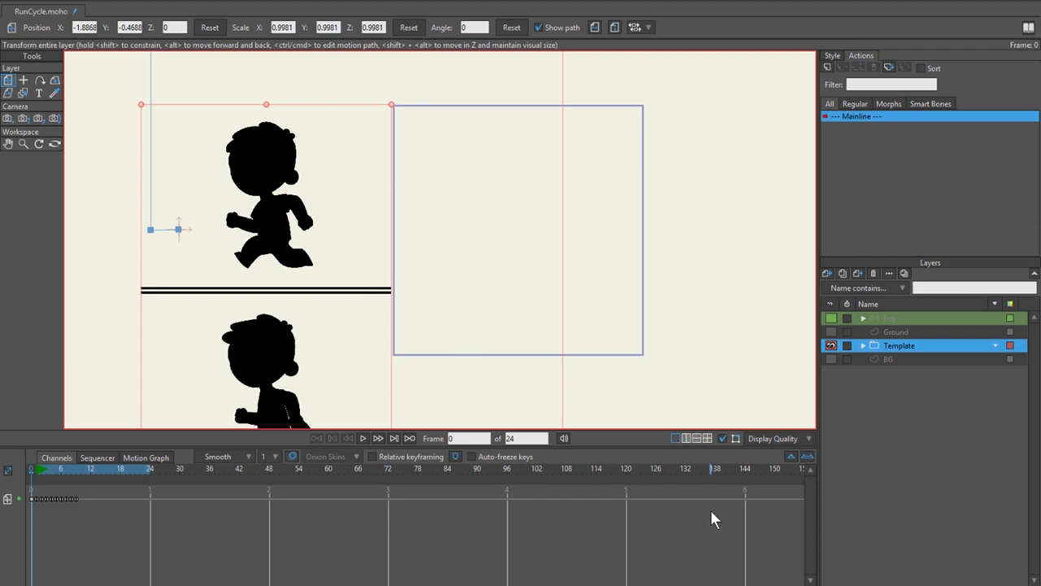
Step: Split the workspace into two side-by-side views, with a narrow one framing the first template silhouette
left_click(687, 438)
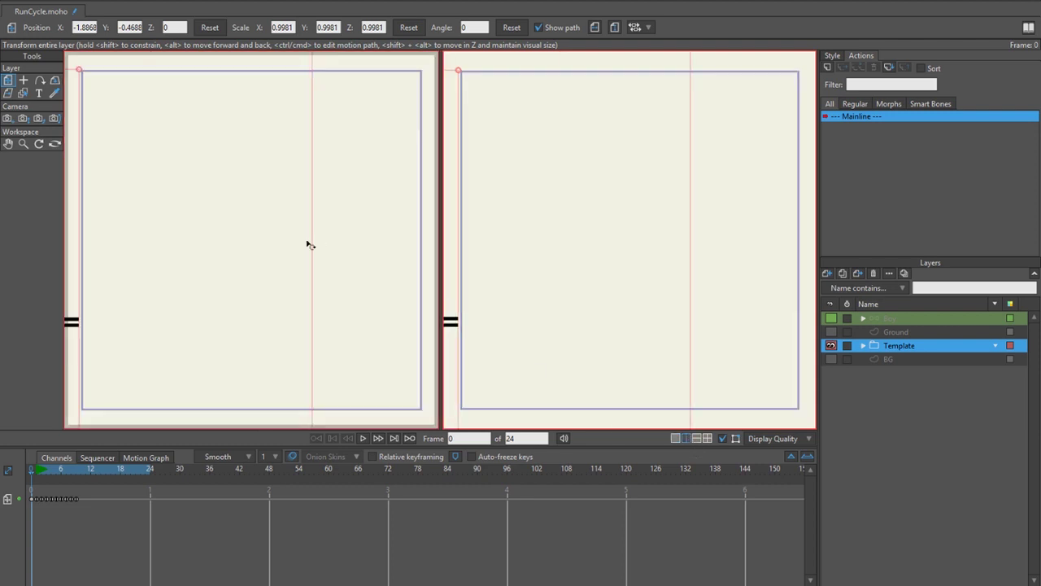
scroll(306, 241, "up", 2)
left_click_drag(194, 229, 228, 230)
left_click_drag(439, 235, 320, 226)
left_click_drag(249, 214, 253, 206)
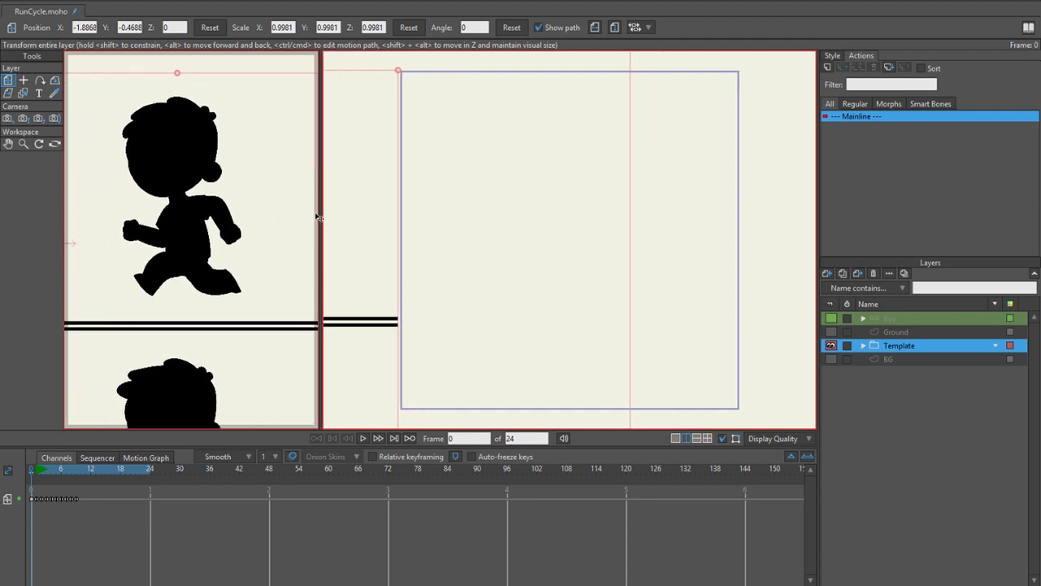
left_click_drag(320, 212, 302, 214)
mouse_move(231, 203)
left_mouse_down()
mouse_move(229, 258)
mouse_move(233, 221)
left_mouse_up()
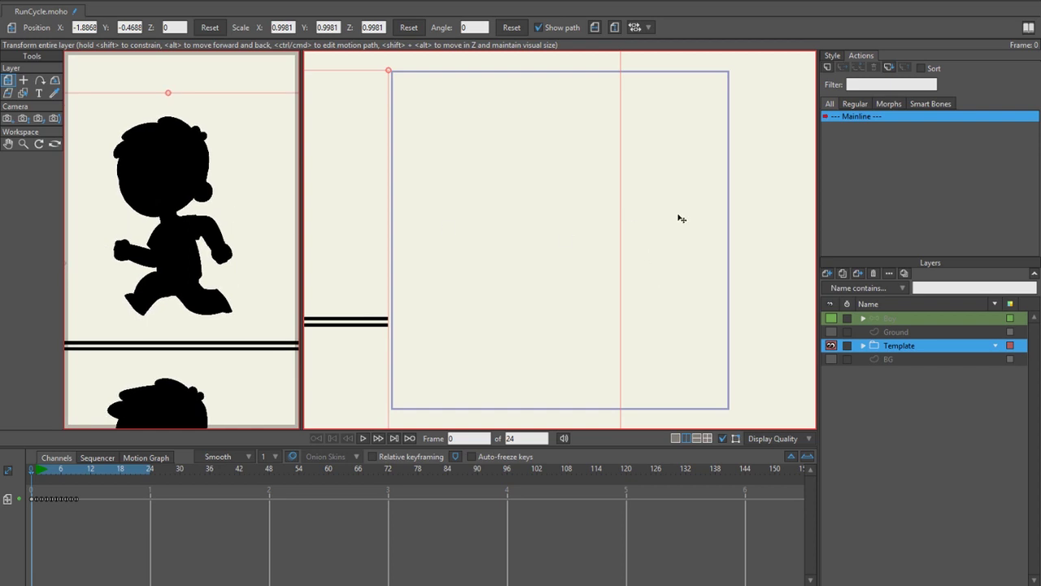
Step: Show the Boy and Ground layers again and level the boy's ground with the template's ground line across both views
left_click(832, 318)
left_click(893, 332)
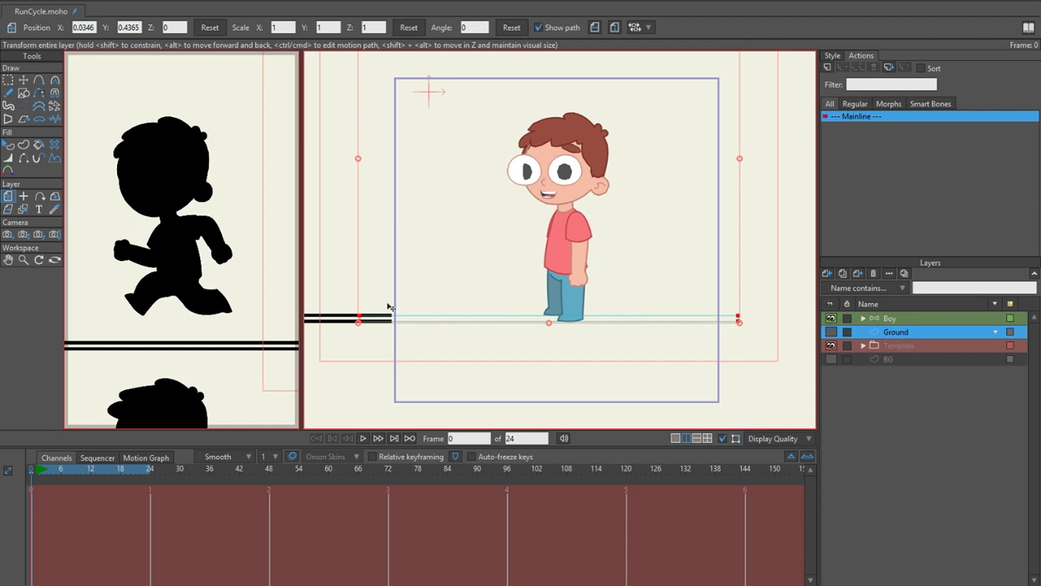
left_click(832, 332)
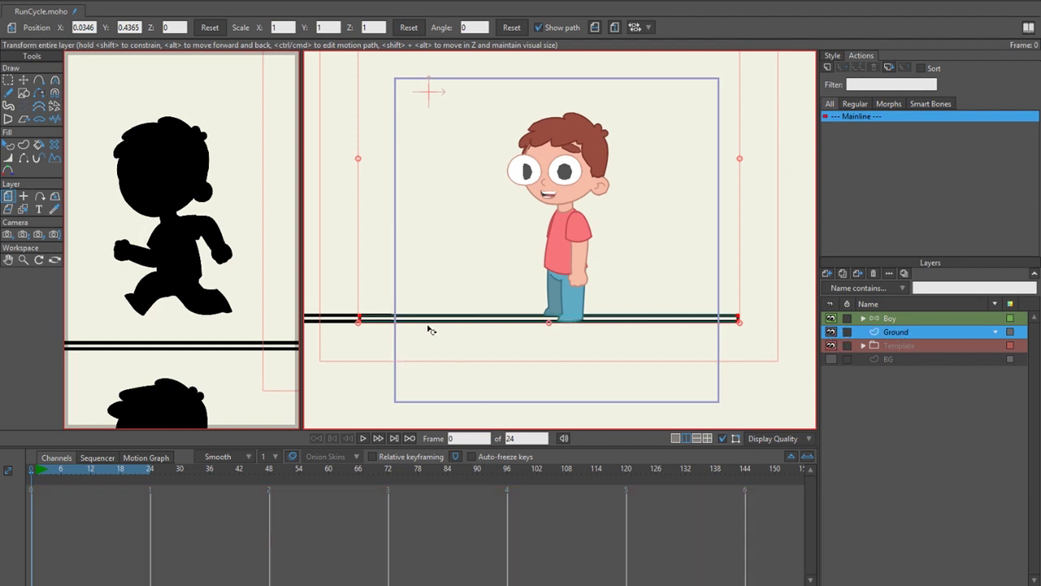
scroll(562, 324, "up", 5)
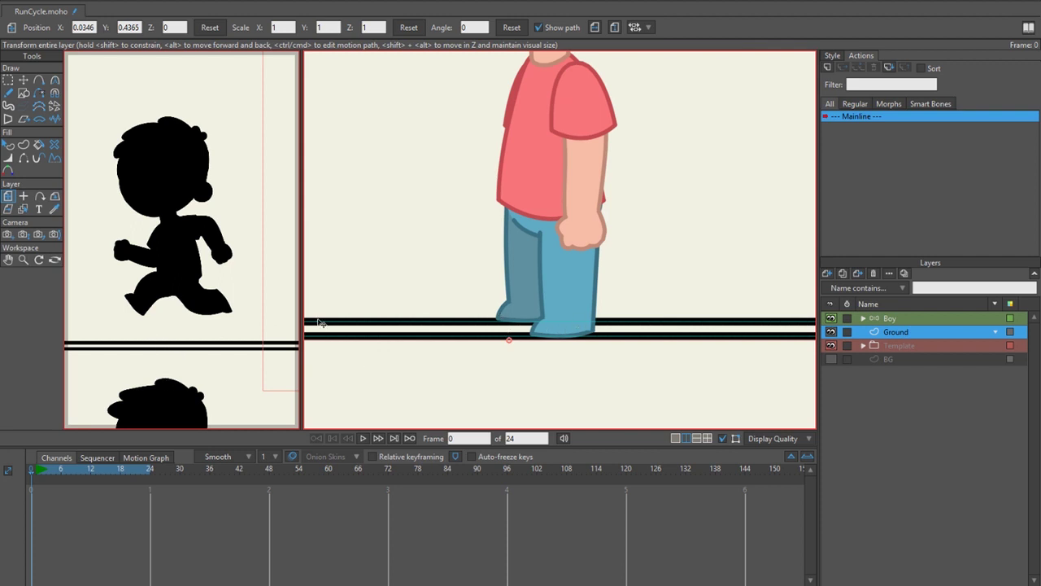
scroll(321, 323, "down", 1)
scroll(372, 317, "down", 4)
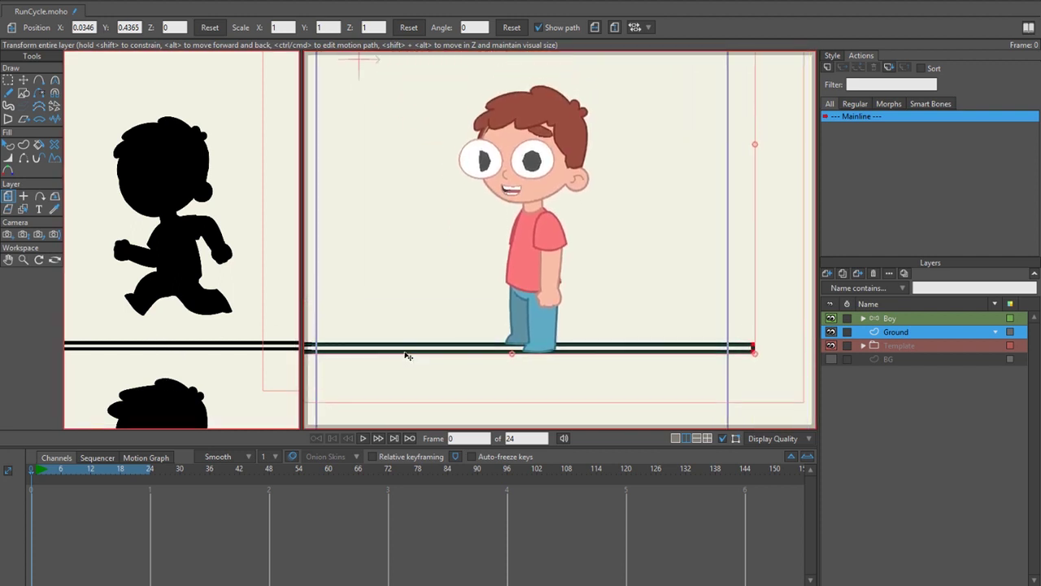
scroll(408, 356, "down", 2)
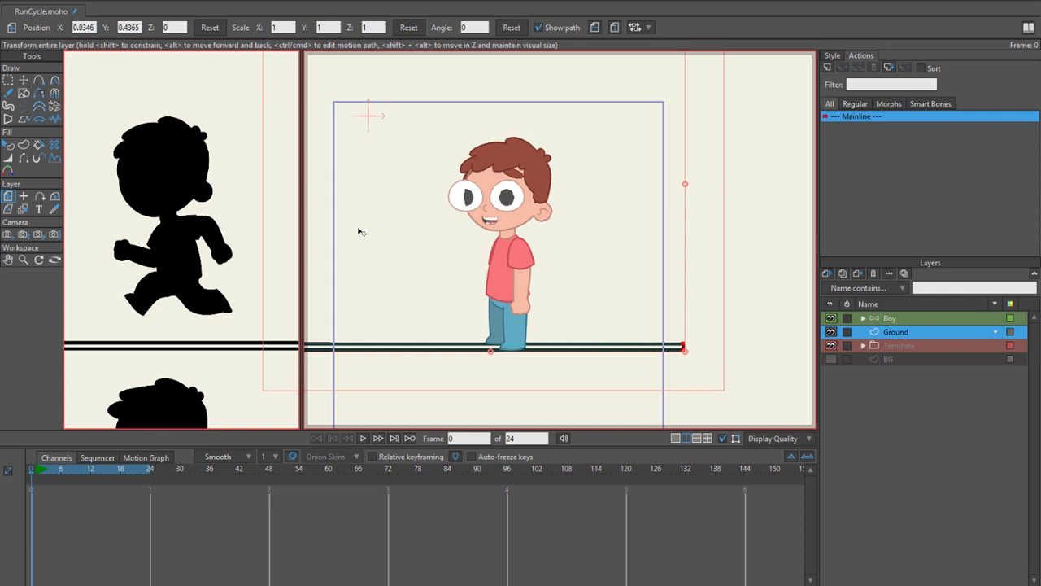
Step: Set the default keyframe interpolation to Step and compare the template poses at frames 1 and 2, ending at frame 1
left_click(242, 458)
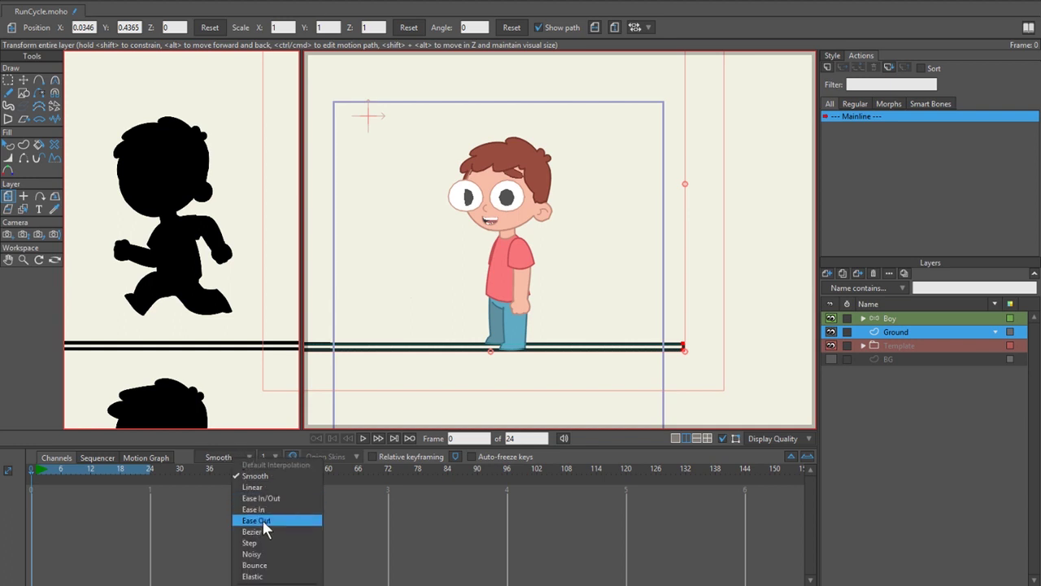
left_click(262, 544)
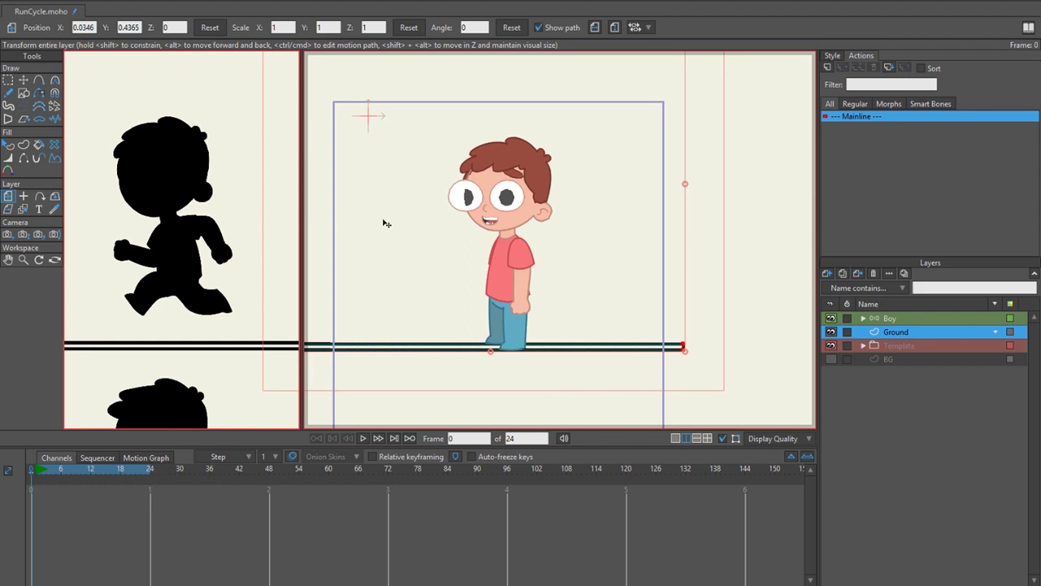
left_click(36, 472)
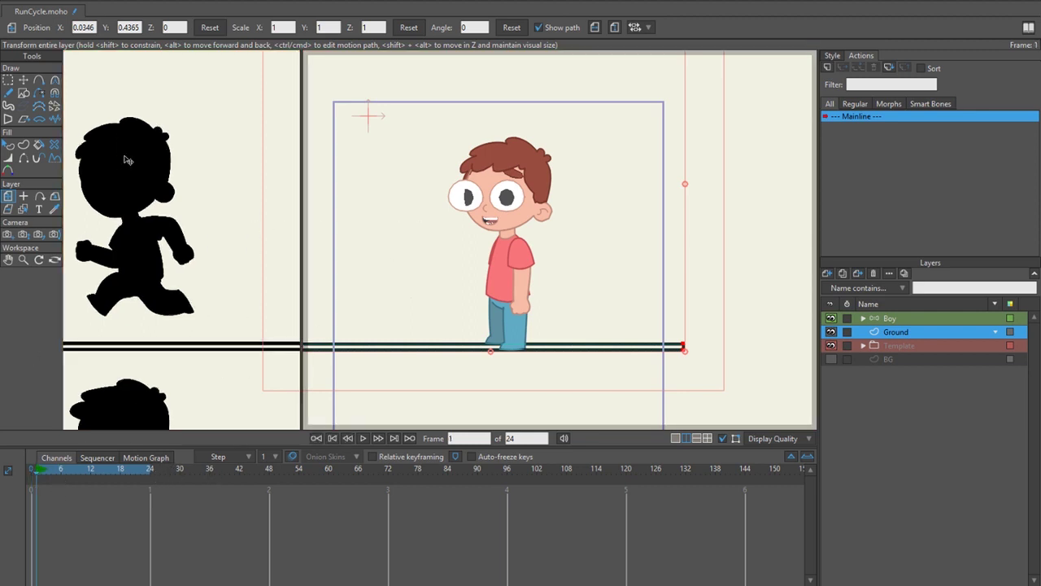
left_click(40, 469)
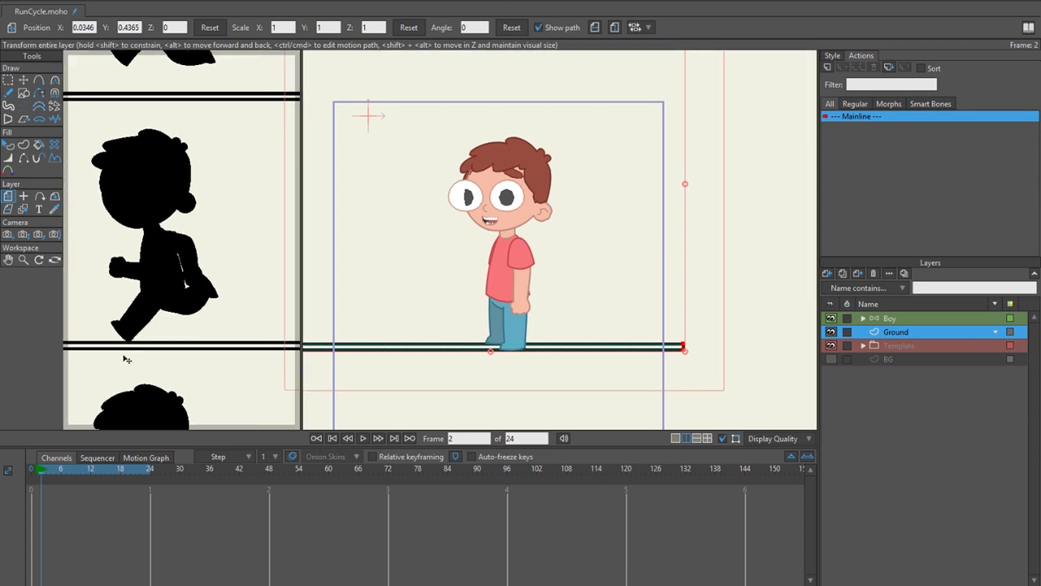
mouse_move(52, 469)
left_mouse_down()
mouse_move(65, 471)
mouse_move(35, 473)
mouse_move(85, 475)
mouse_move(35, 473)
left_mouse_up()
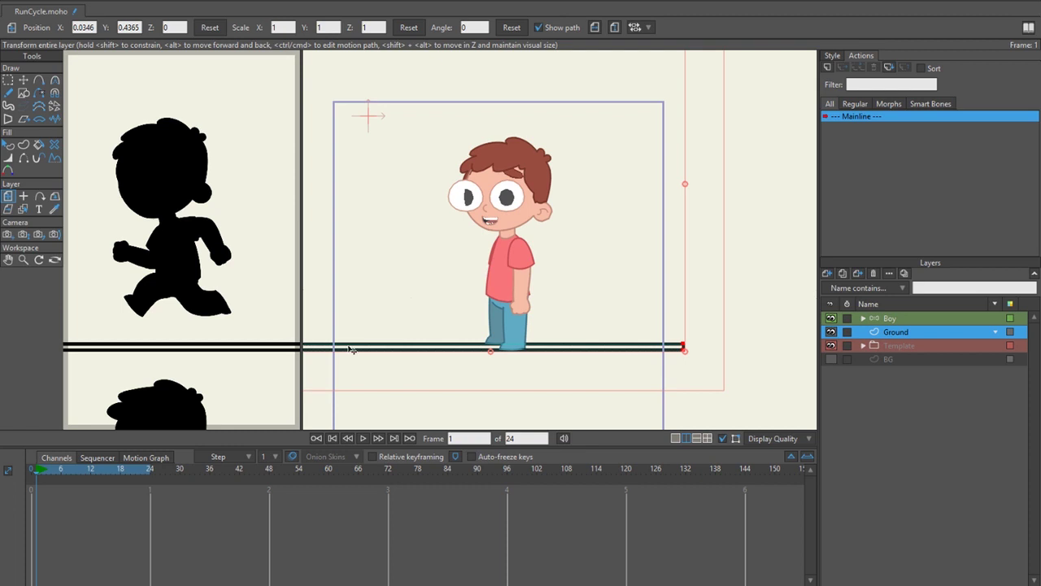
Step: Freeze the Boy layer's rig pose as keyframes at frame 1 and activate the bone manipulation tool
left_click(895, 319)
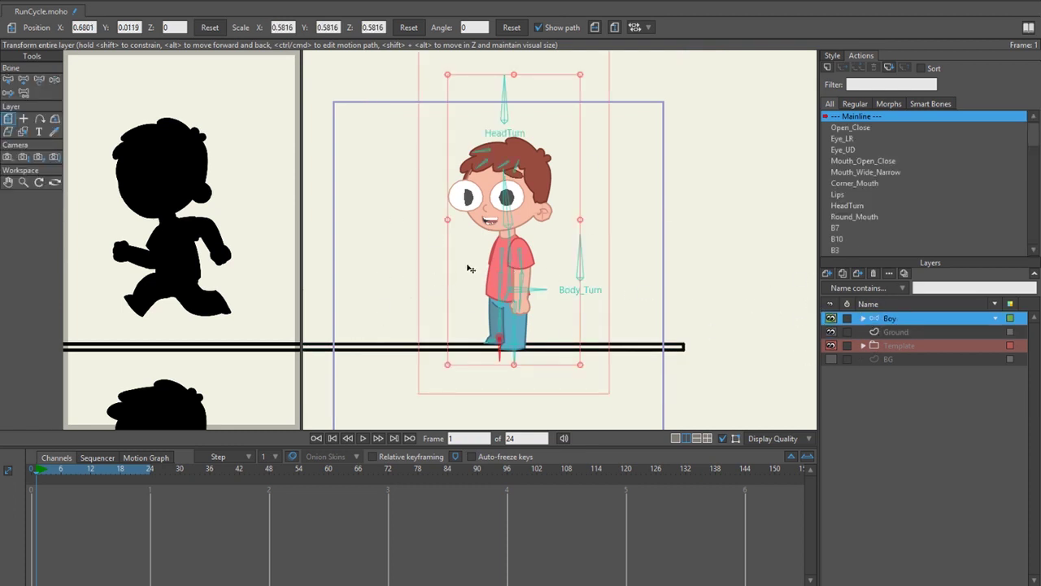
scroll(474, 276, "up", 5)
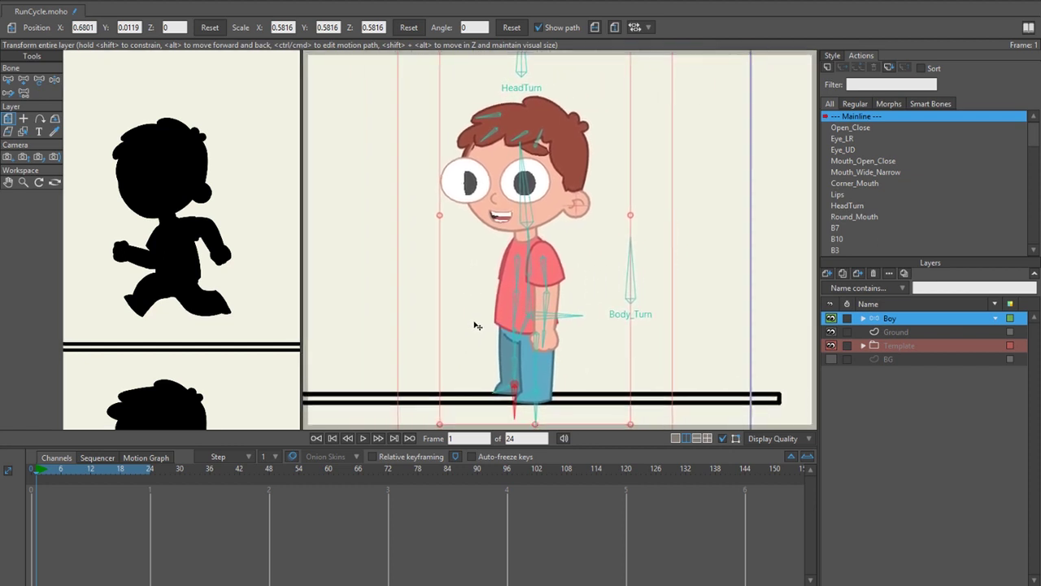
scroll(512, 221, "down", 1)
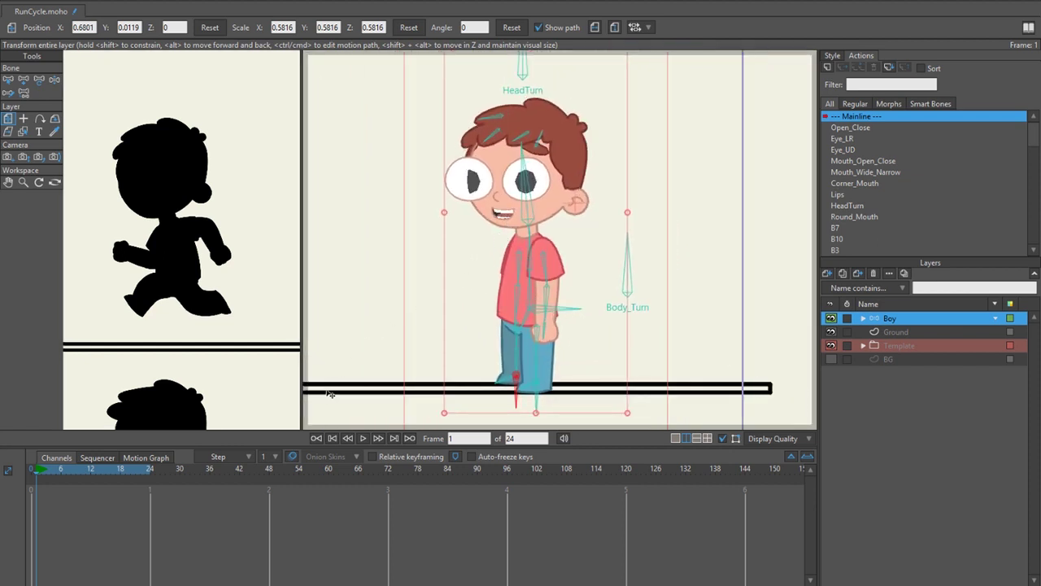
key("ctrl+f")
scroll(470, 205, "down", 1)
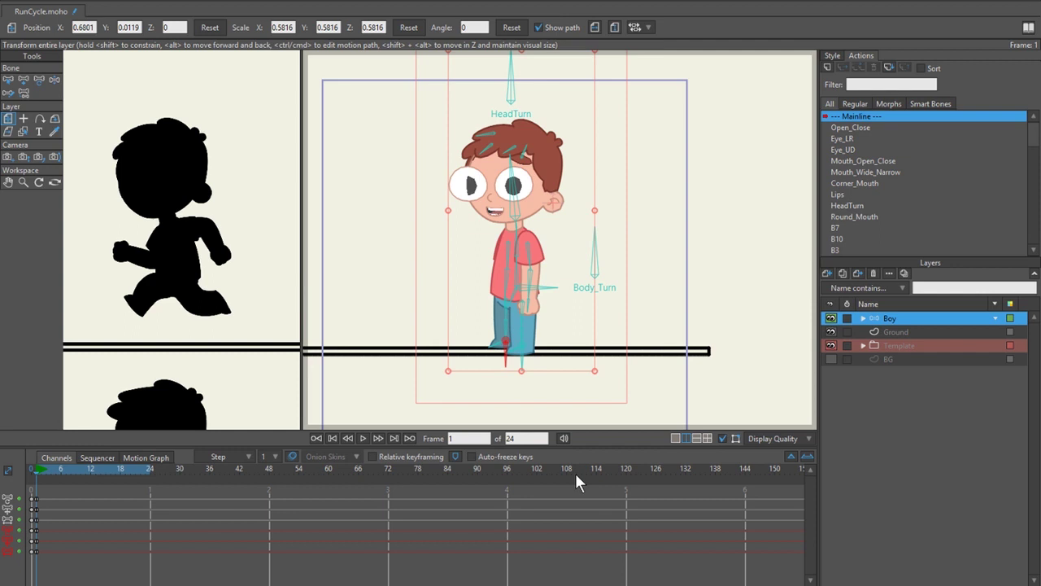
key("ctrl+f")
key("z")
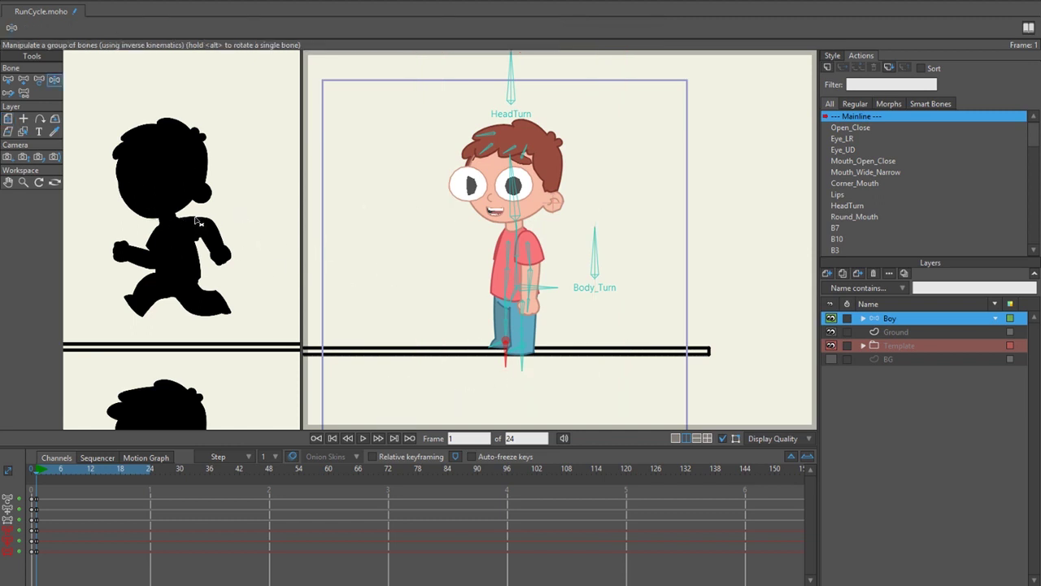
key("z")
left_click(541, 290)
left_click(512, 90)
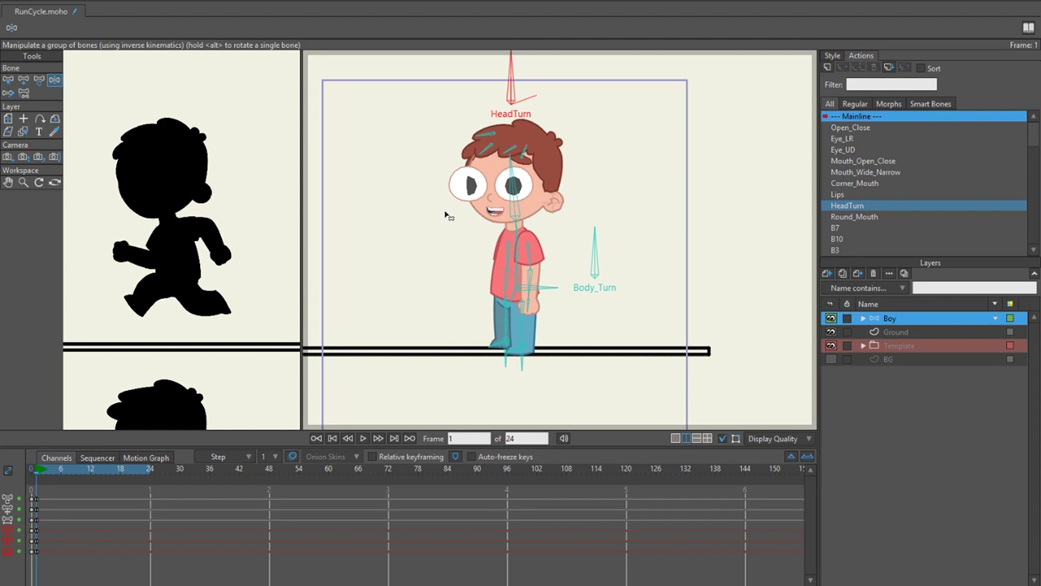
left_click_drag(543, 298, 612, 269)
key("z")
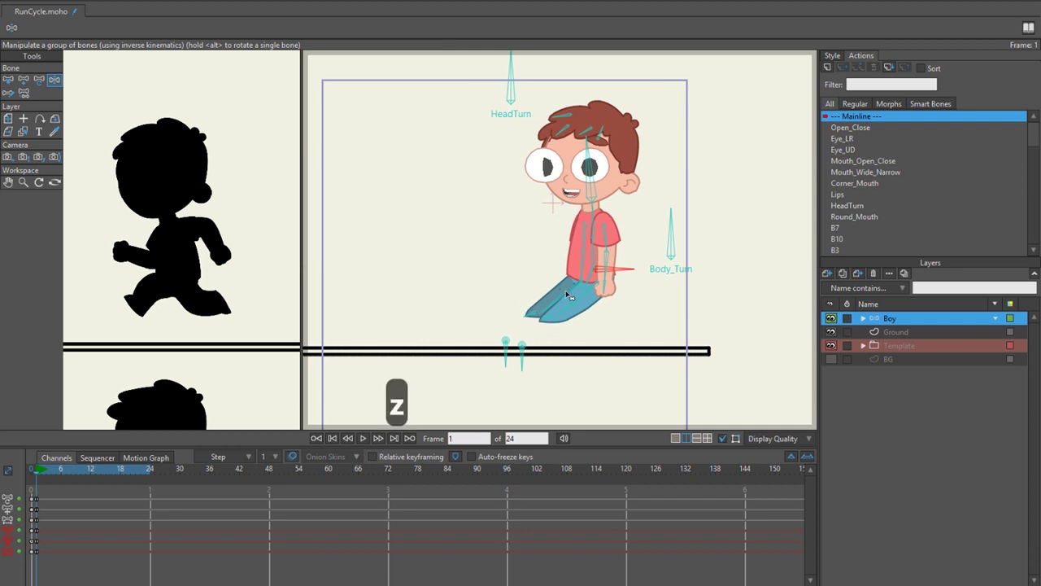
key("ctrl+z")
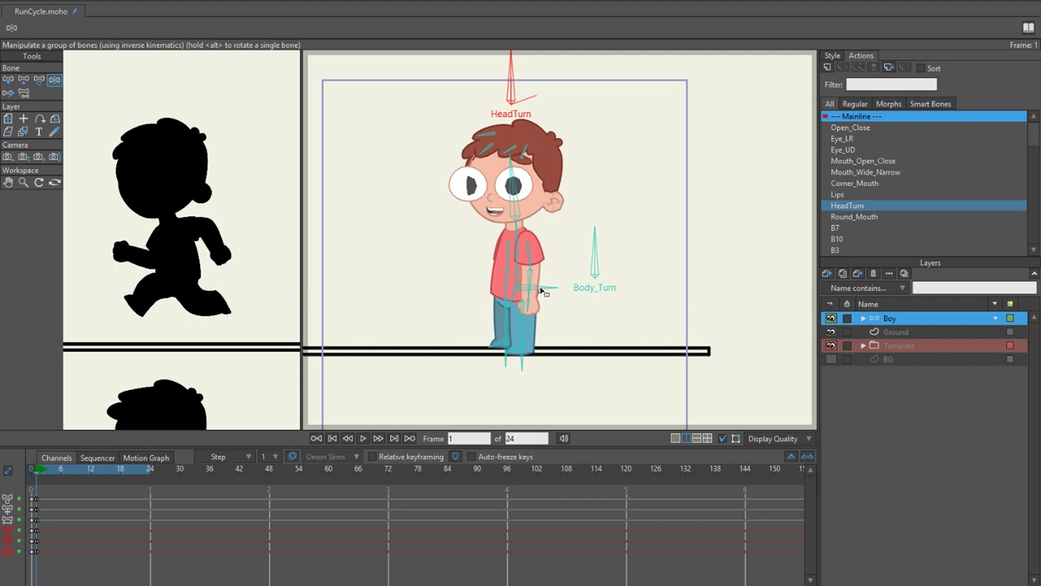
left_click(540, 289)
left_click_drag(543, 291, 546, 269)
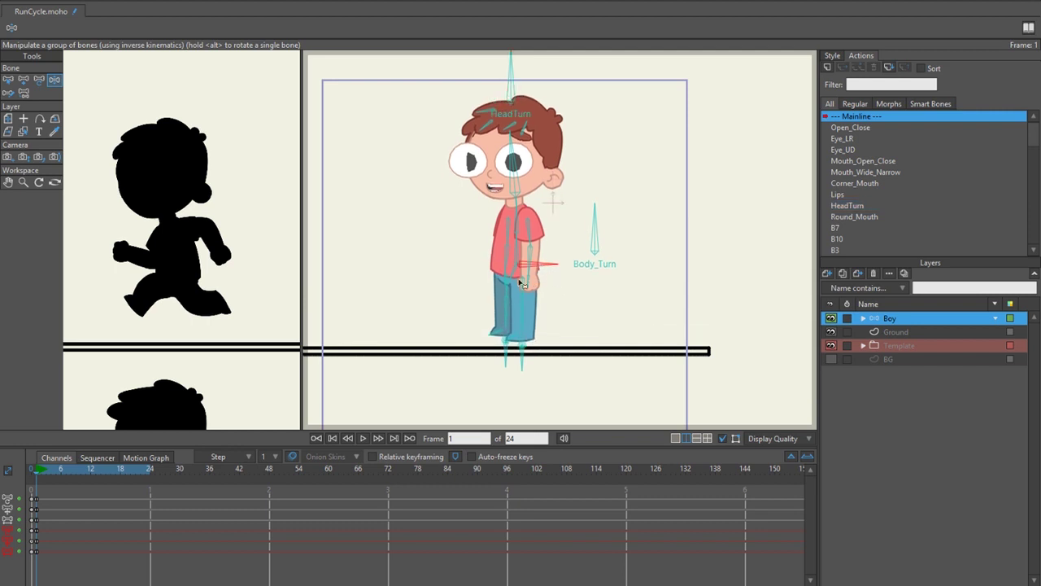
key("ctrl+z")
mouse_move(542, 256)
left_mouse_down()
mouse_move(547, 241)
mouse_move(468, 268)
mouse_move(616, 279)
mouse_move(532, 274)
mouse_move(546, 263)
mouse_move(537, 274)
left_mouse_up()
key("ctrl+z")
key("ctrl+z")
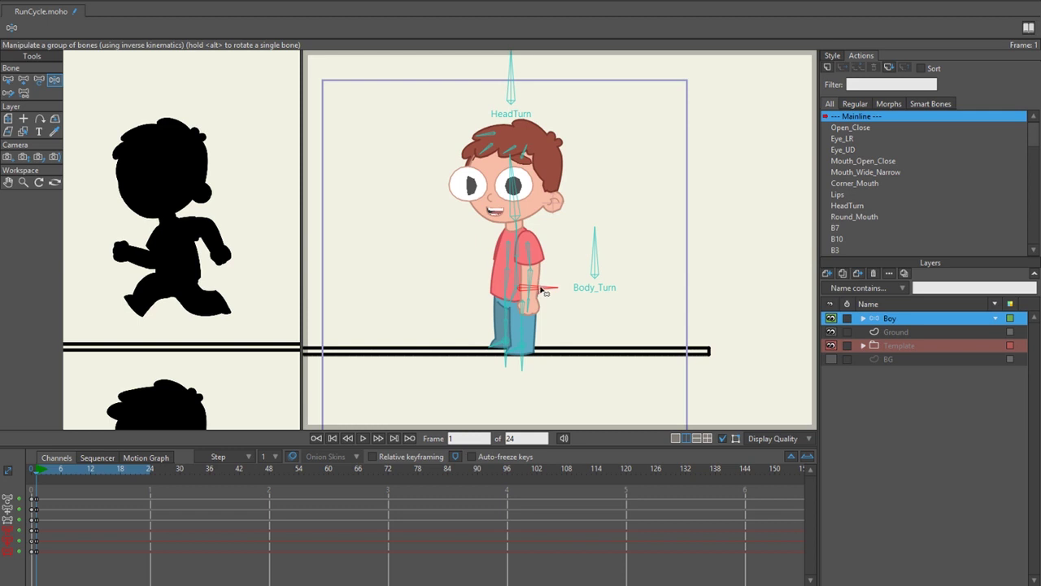
Step: Raise the boy's body off the ground and spread both feet into the template's airborne stride at frame 1
left_click_drag(543, 291, 545, 269)
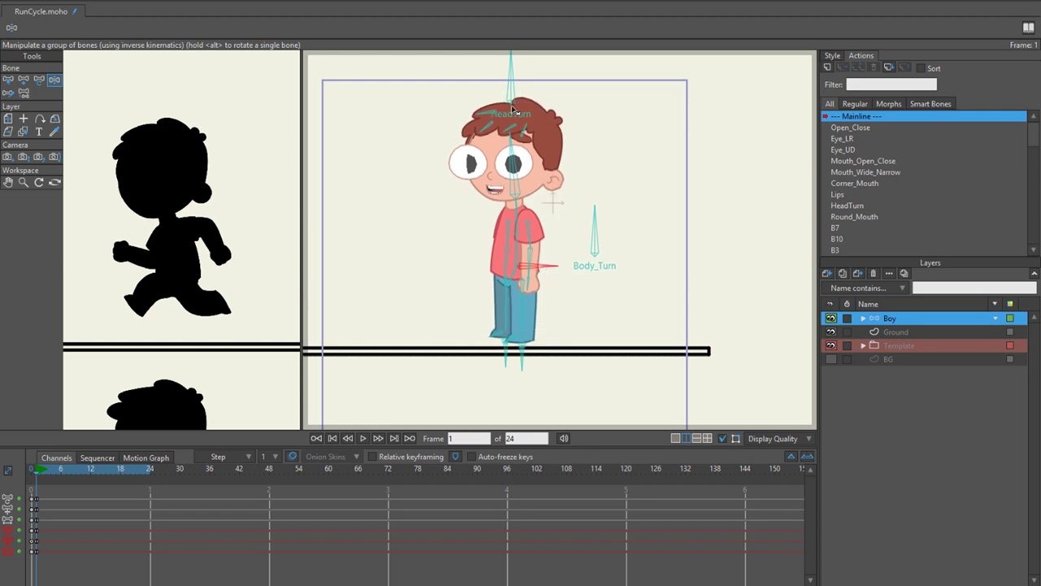
key("ctrl+z")
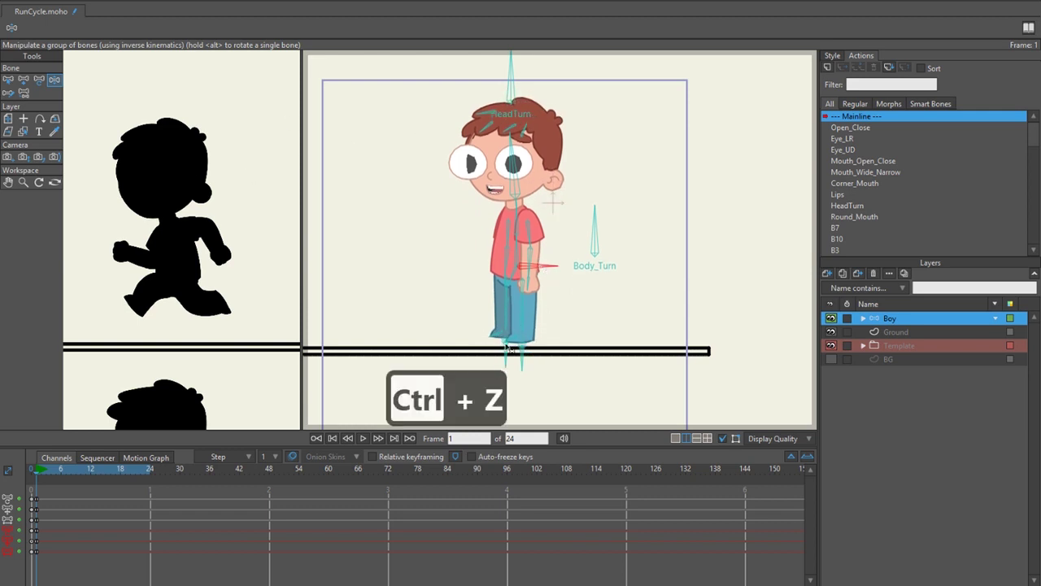
left_click_drag(507, 348, 485, 319)
left_click_drag(521, 355, 567, 309)
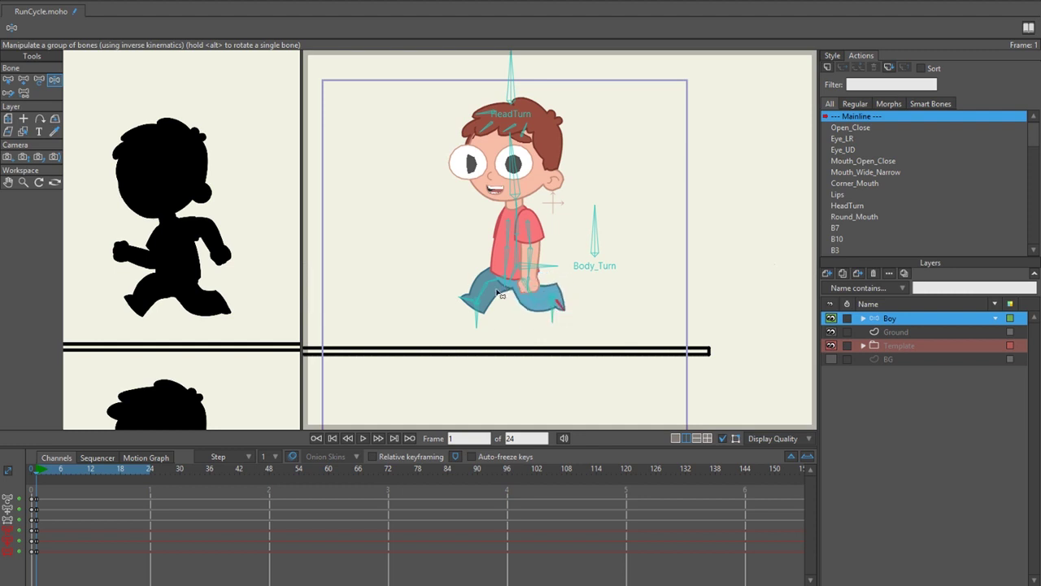
Step: Bend the boy's arms at frame 1, with one hand raised in front and the other swung behind
mouse_move(27, 467)
left_mouse_down()
mouse_move(46, 473)
mouse_move(34, 469)
left_mouse_up()
key("ctrl+f")
left_click(476, 302)
left_click_drag(504, 228, 530, 229)
left_click_drag(550, 232, 535, 249)
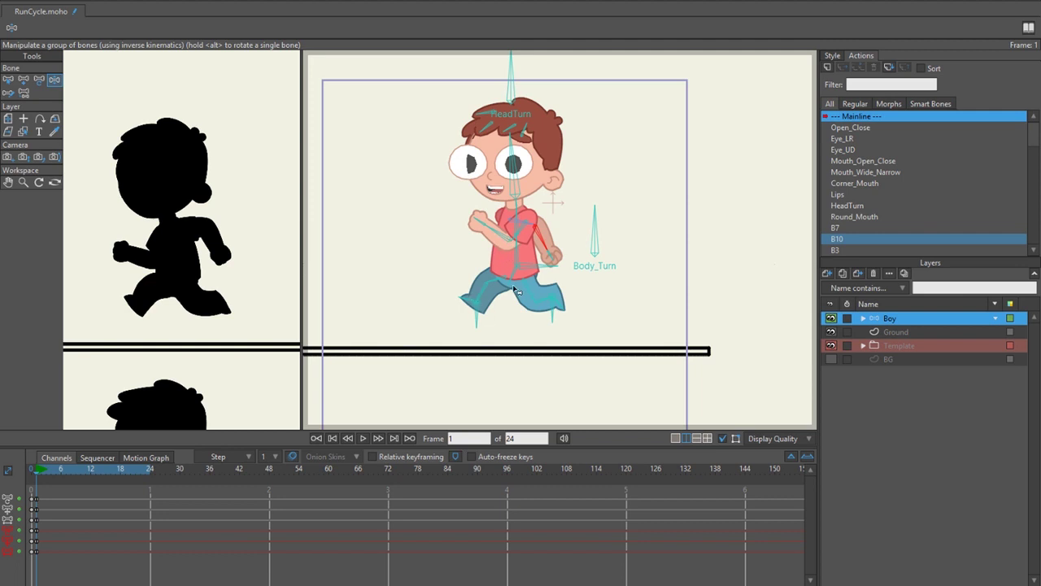
Step: Rotate the Body_Turn bone to twist the torso and readjust both arms to the template's run pose
key("z")
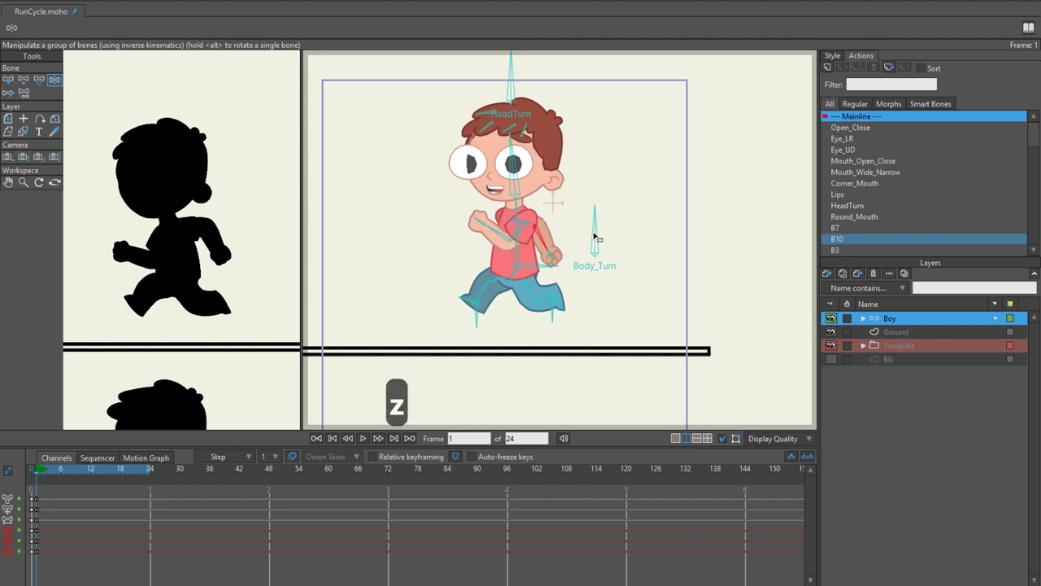
left_click_drag(598, 234, 534, 243)
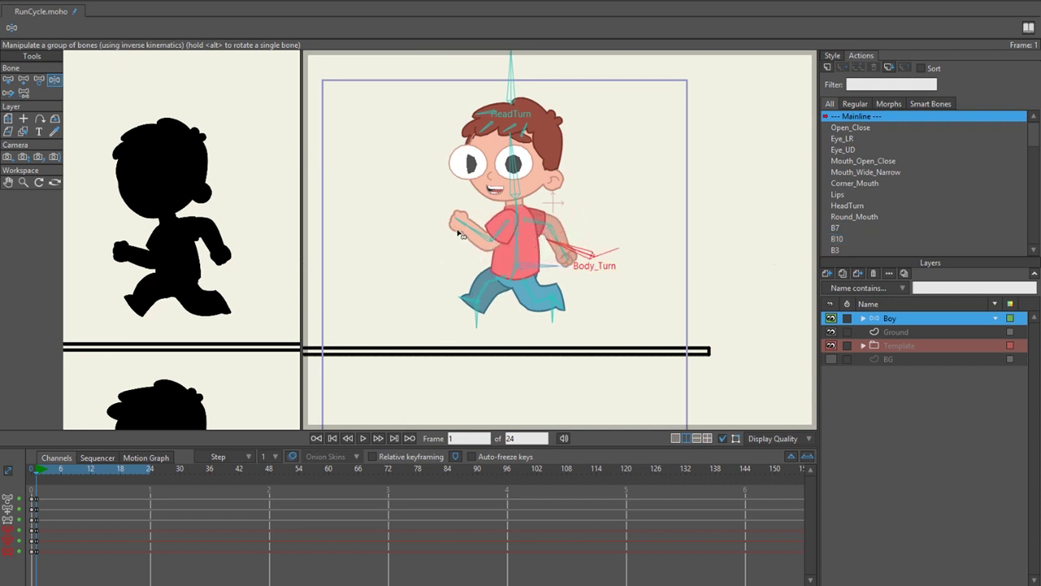
mouse_move(458, 234)
left_mouse_down()
mouse_move(480, 232)
mouse_move(478, 222)
mouse_move(468, 230)
left_mouse_up()
left_click_drag(571, 234, 562, 236)
left_click(552, 243)
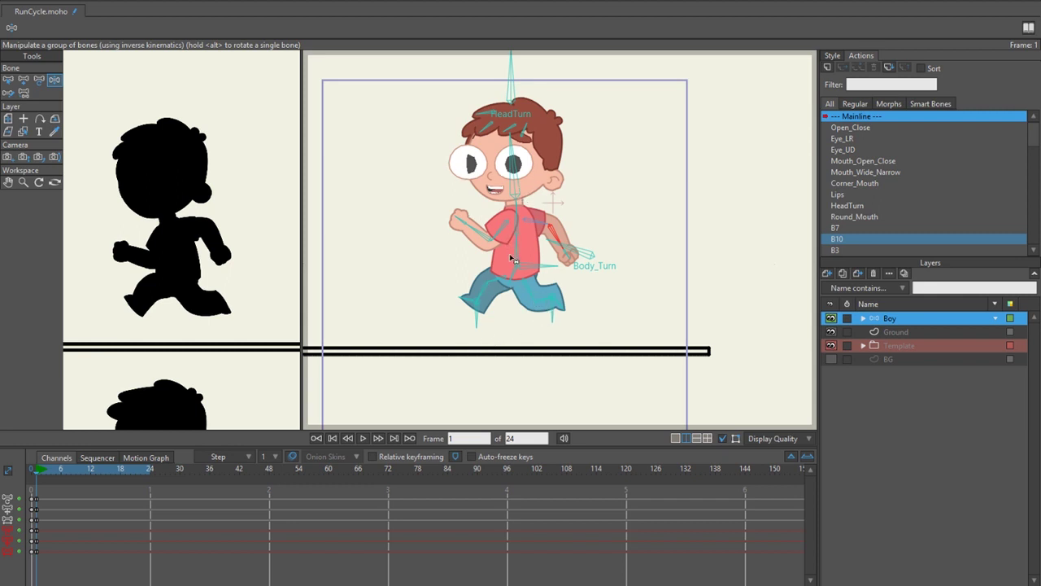
Step: Lean the boy's torso and head forward, readjust the back arm, and save the file
left_click_drag(515, 254, 464, 234)
left_click(566, 239)
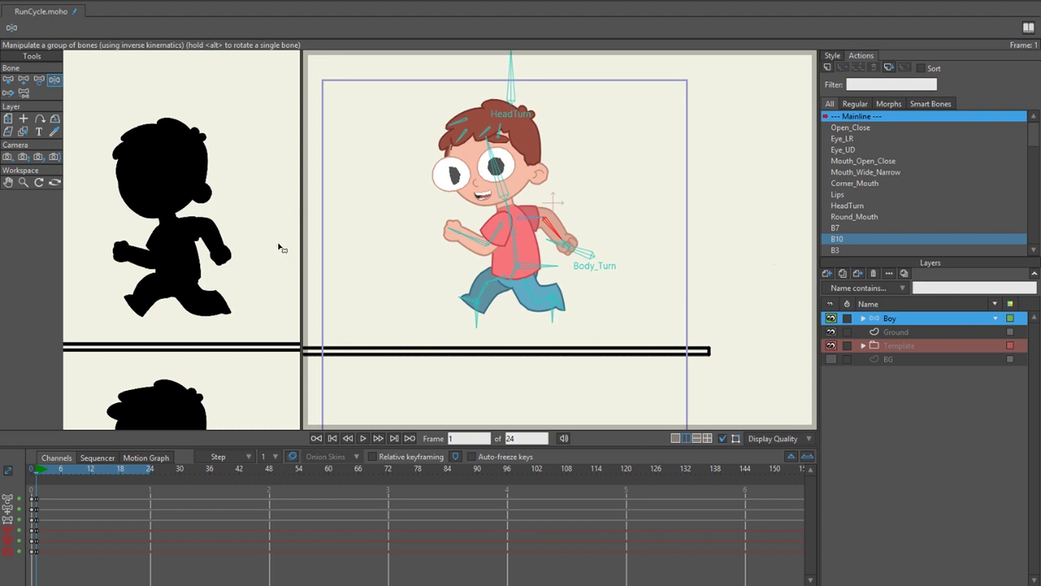
key("ctrl+s")
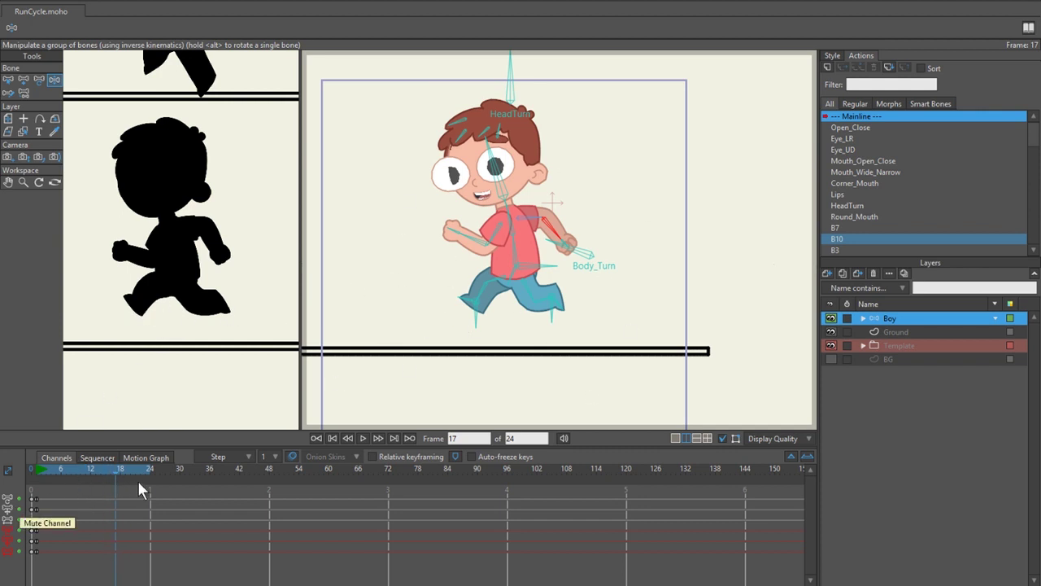
Step: Enlarge the timeline scale and freeze the run pose as keyframes at frame 17
left_click(808, 456)
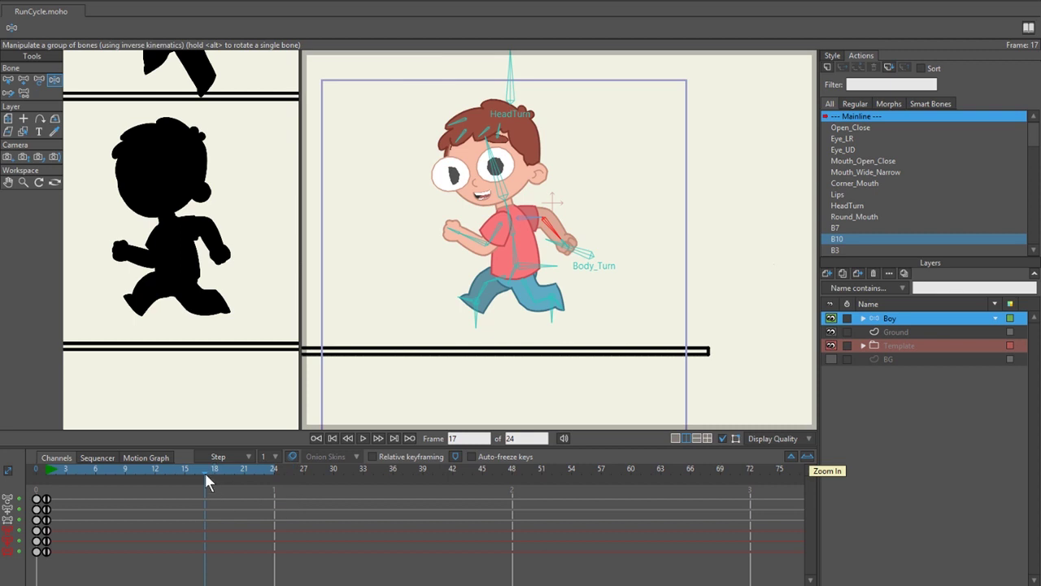
key("ctrl+f")
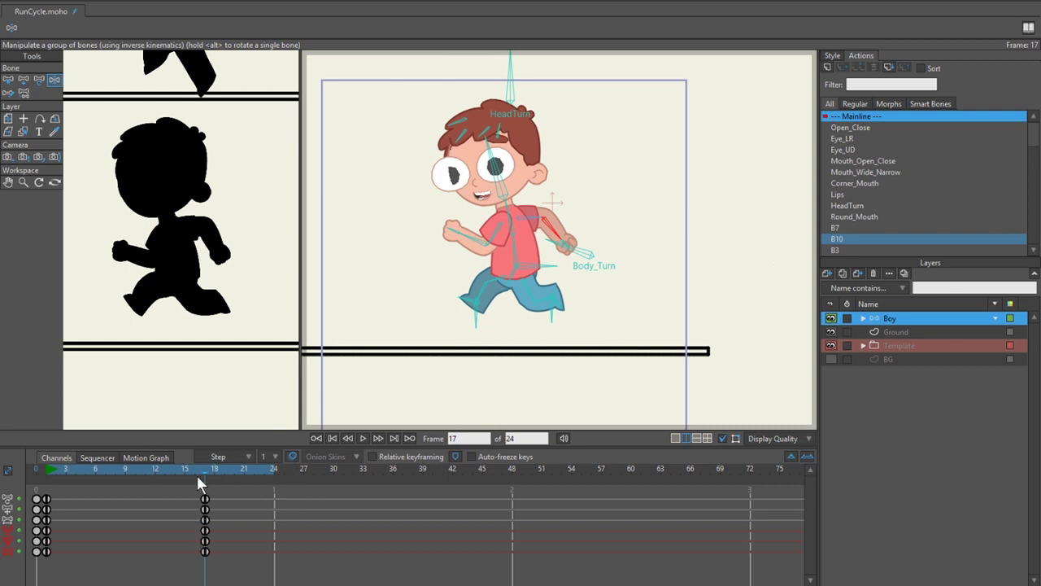
mouse_move(197, 476)
left_mouse_down()
mouse_move(50, 476)
mouse_move(191, 470)
left_mouse_up()
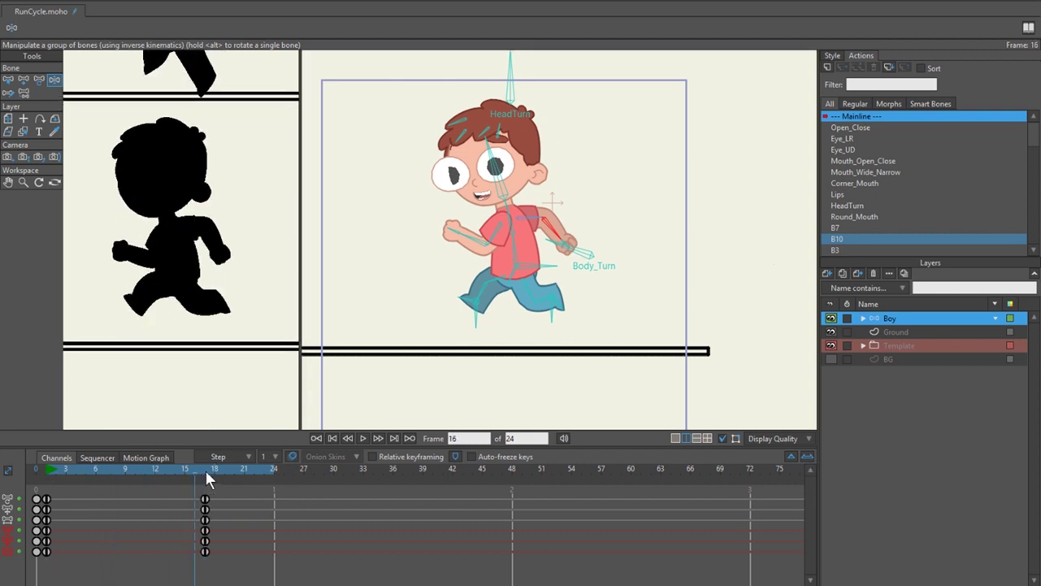
left_click(205, 469)
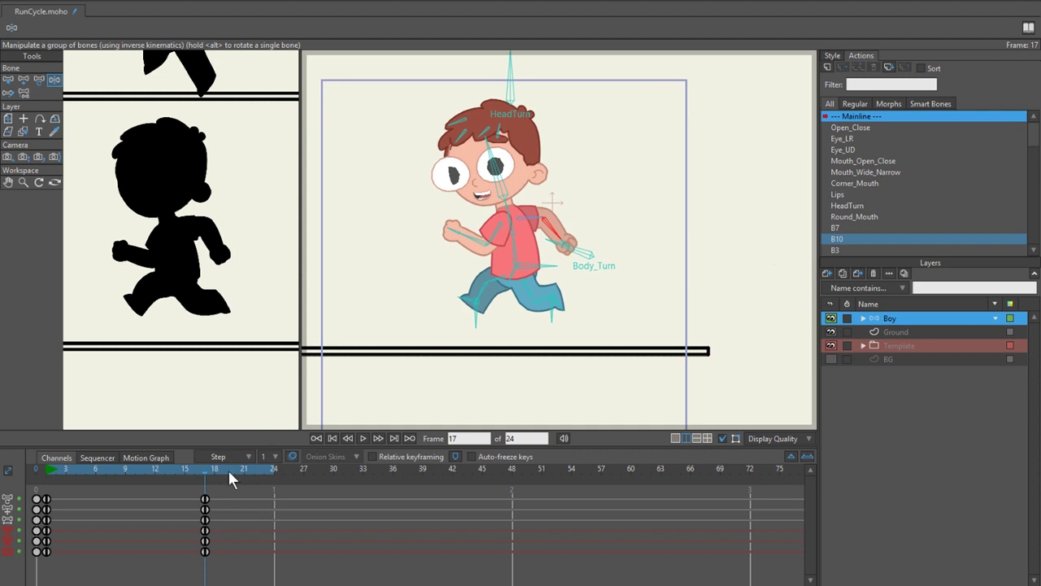
Step: Copy the pose keyframes from frame 17 to frame 9
left_click_drag(225, 480, 202, 495)
left_click(125, 475)
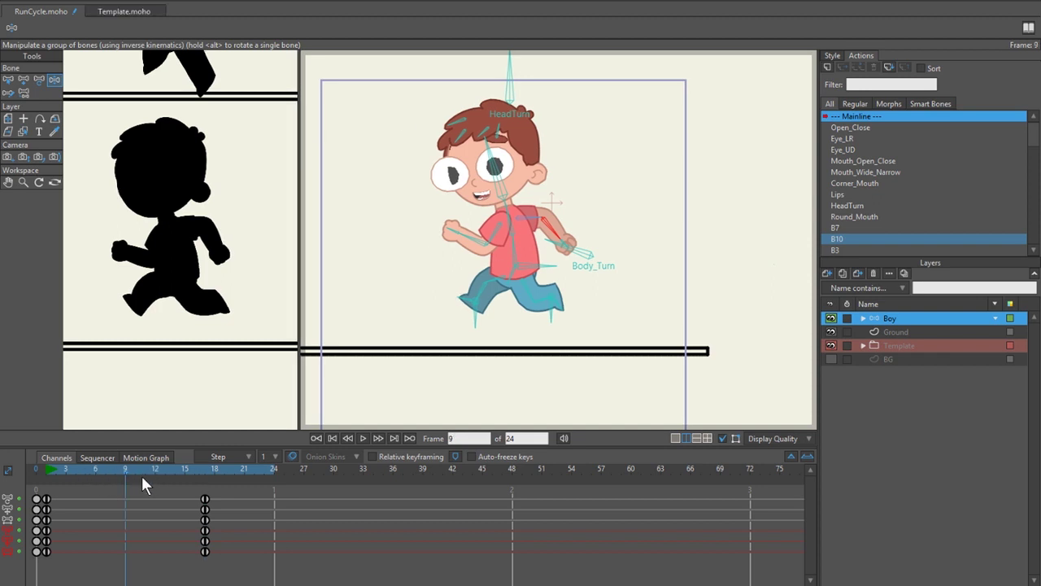
key("ctrl+v")
Step: Step through the template poses between frames 5 and 9 to check which leg leads
key("Left")
key("Left")
key("Left")
key("Left")
key("Left")
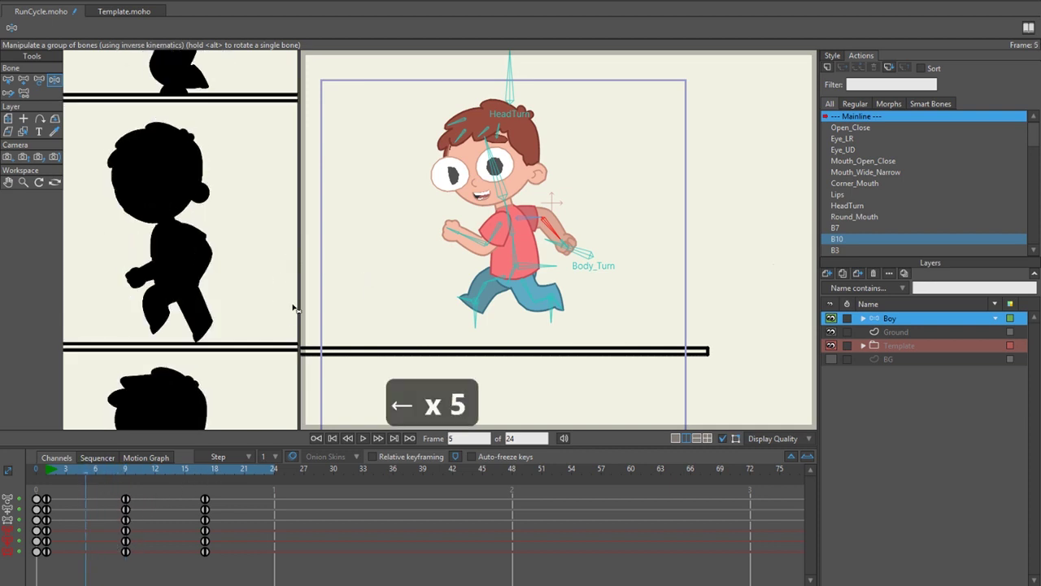
key("Right")
key("Right")
key("Right")
key("Right")
key("Right")
key("Right")
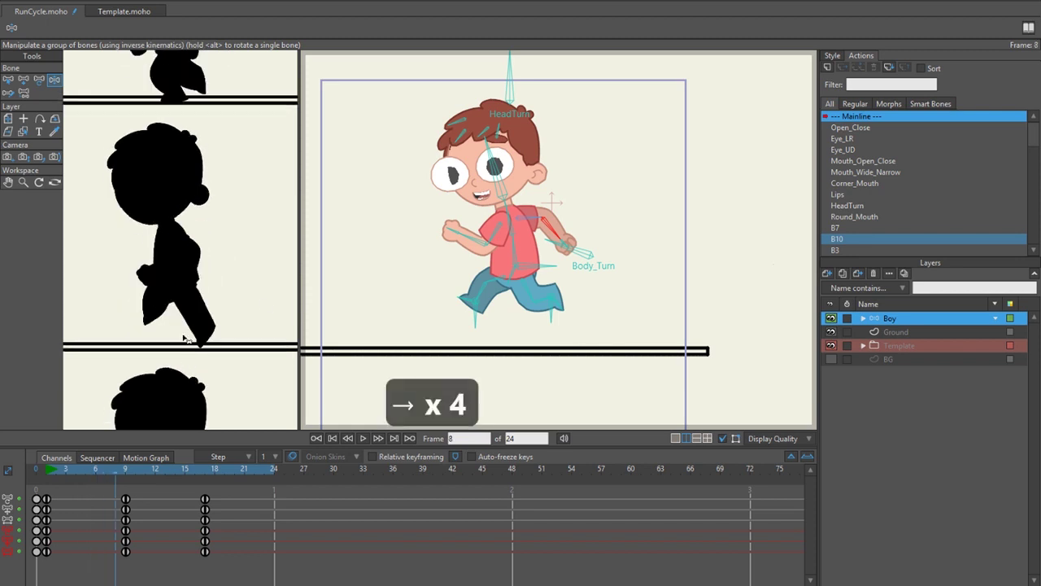
key("Left")
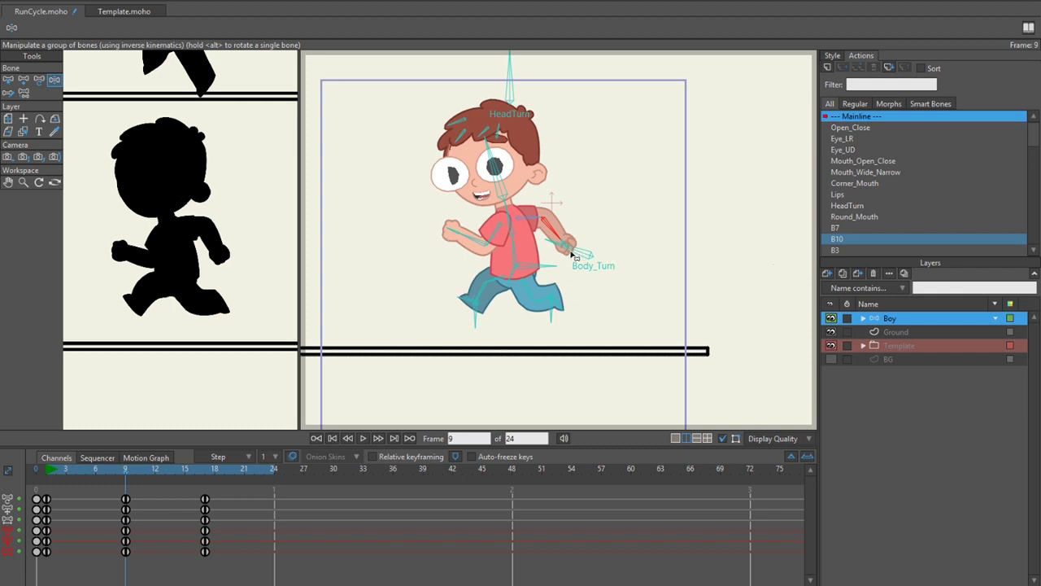
Step: At frame 9, rotate the Body_Turn bone the opposite way and swap the front and back arm positions
left_click_drag(572, 255, 641, 241)
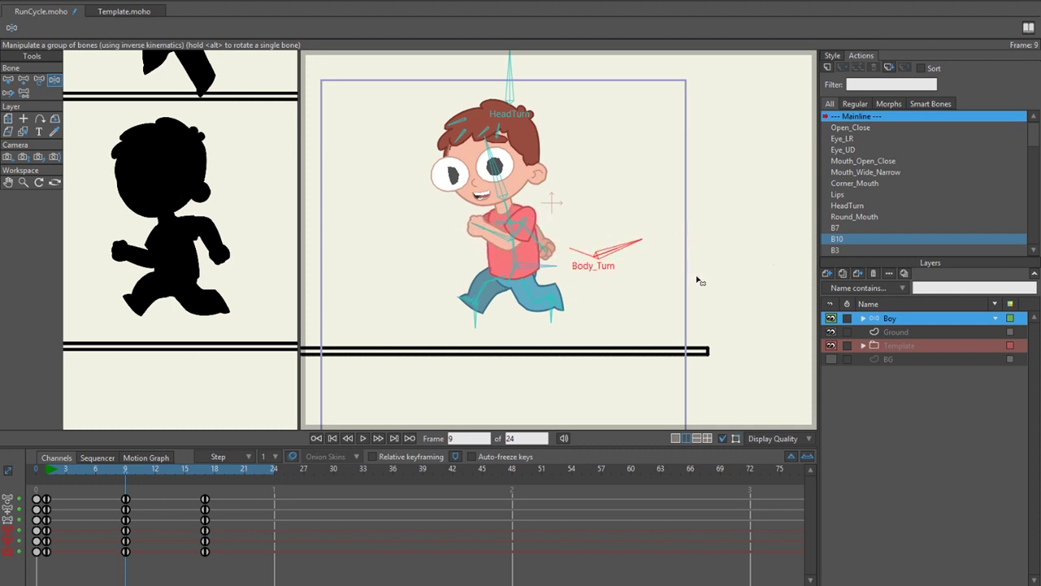
left_click_drag(516, 239, 579, 225)
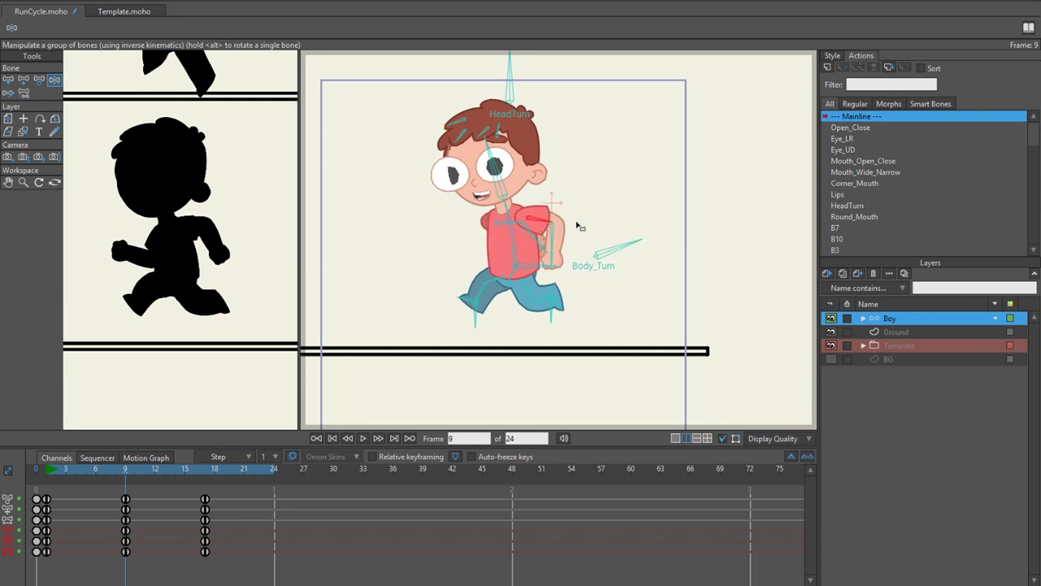
left_click_drag(498, 226, 449, 236)
left_click_drag(555, 241, 561, 231)
Step: Swap the boy's legs at frame 9 so that the near leg reaches forward and the far leg trails behind
left_click_drag(476, 323, 537, 322)
scroll(470, 319, "up", 5)
scroll(494, 285, "up", 1)
left_click_drag(492, 284, 514, 312)
scroll(449, 250, "down", 6)
scroll(472, 303, "up", 1)
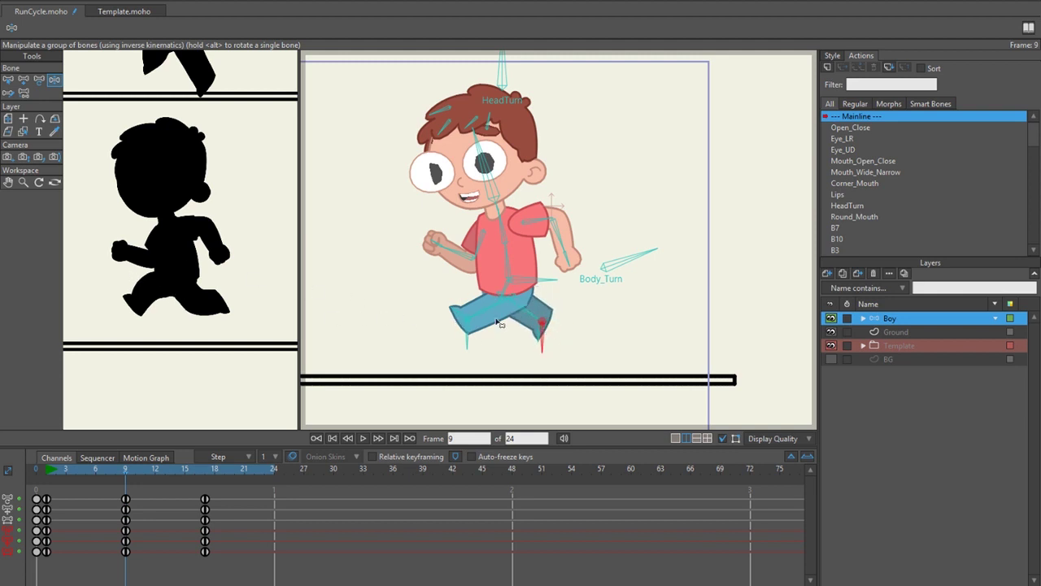
Step: At frame 9, shift the near leg's upper bone slightly forward at the hip
scroll(500, 321, "up", 2)
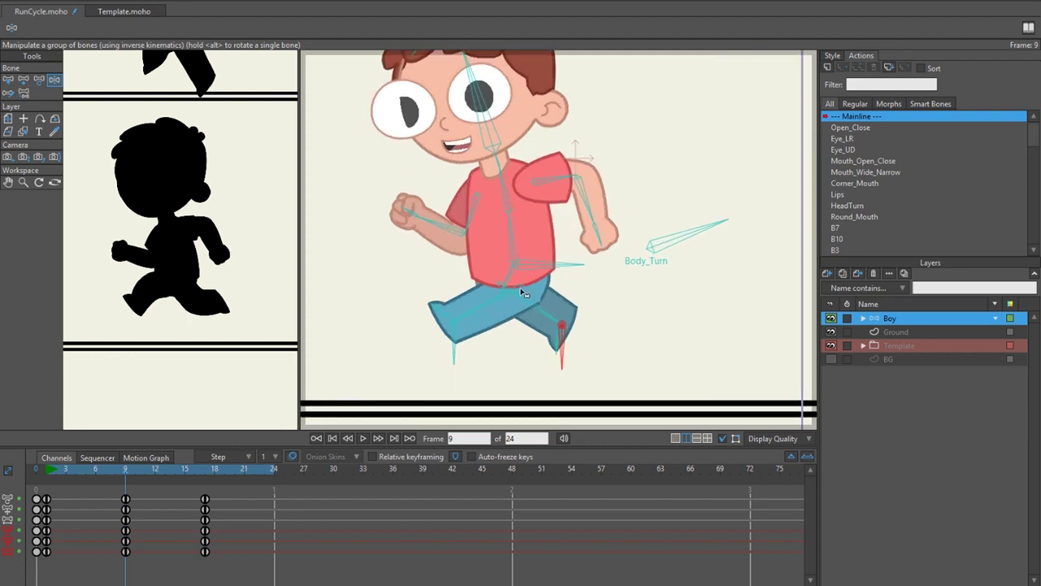
scroll(522, 290, "down", 2)
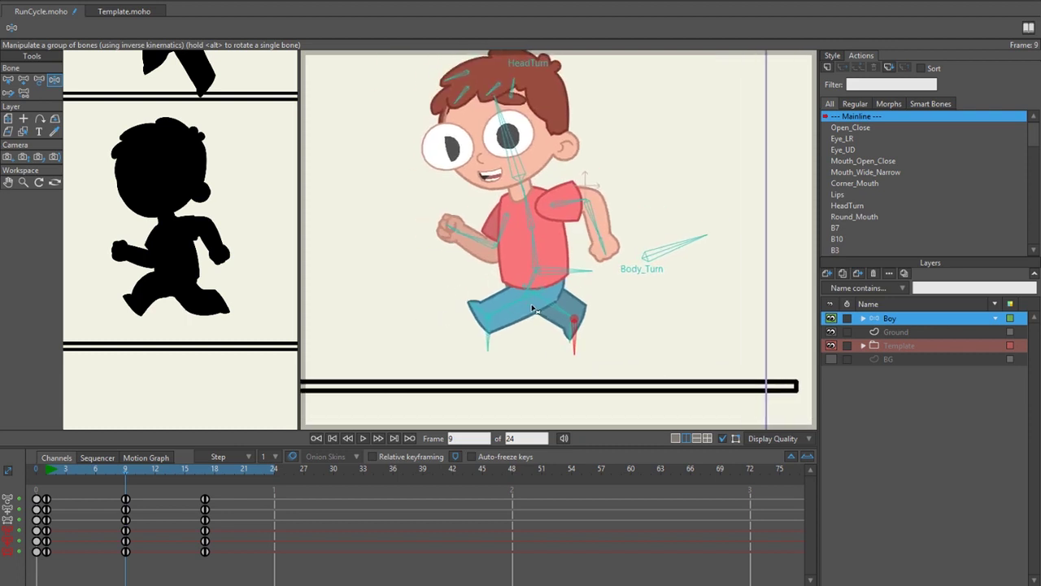
scroll(541, 301, "up", 1)
key("b")
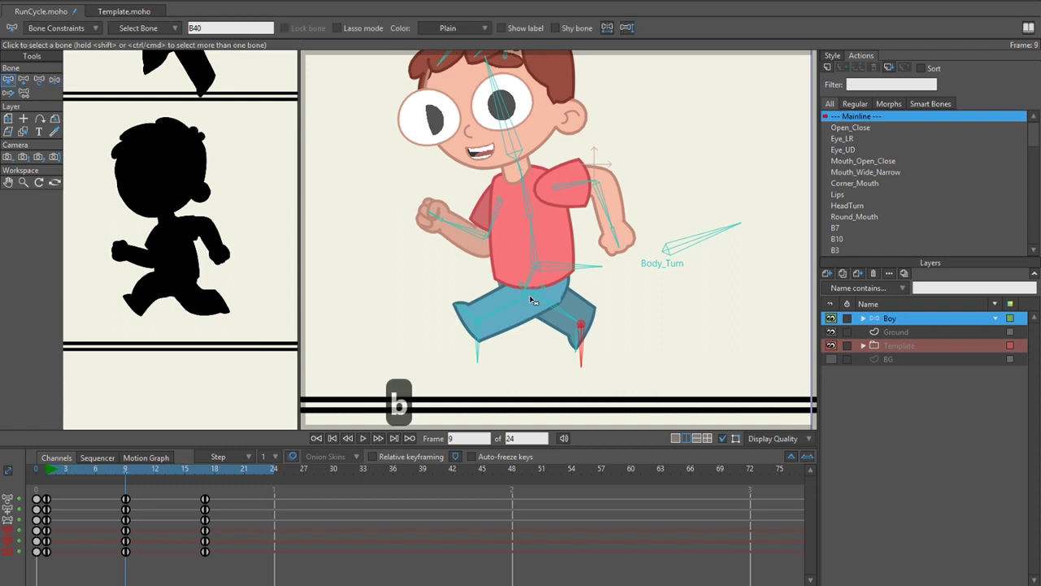
left_click(543, 298)
key("t")
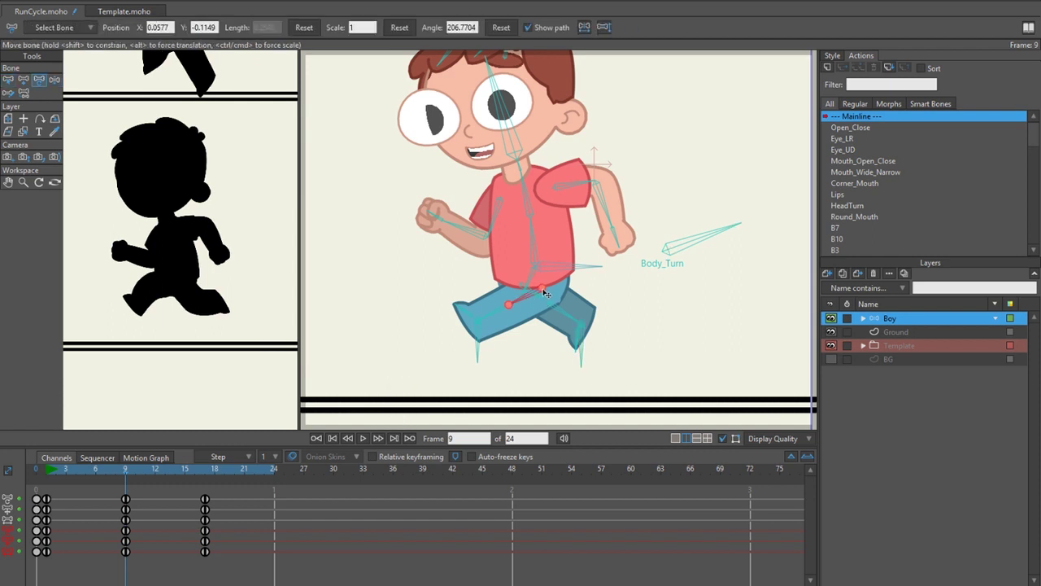
left_click_drag(545, 293, 523, 298)
scroll(514, 301, "down", 2)
scroll(514, 305, "up", 1)
Step: Refine the bent-leg pose at frame 9 by nudging the near and far legs' foot targets to resemble the template silhouette
key("z")
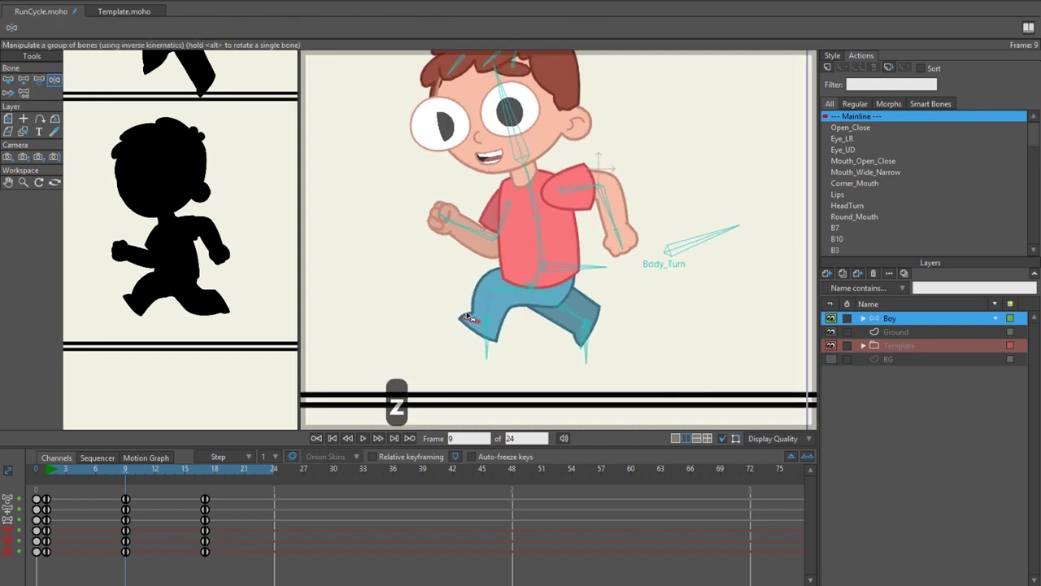
mouse_move(486, 327)
left_mouse_down()
mouse_move(483, 343)
mouse_move(484, 334)
left_mouse_up()
mouse_move(587, 332)
left_mouse_down()
mouse_move(577, 319)
mouse_move(597, 327)
mouse_move(581, 340)
mouse_move(598, 334)
mouse_move(578, 327)
mouse_move(593, 325)
left_mouse_up()
key("t")
key("z")
scroll(556, 310, "down", 2)
scroll(557, 313, "down", 4)
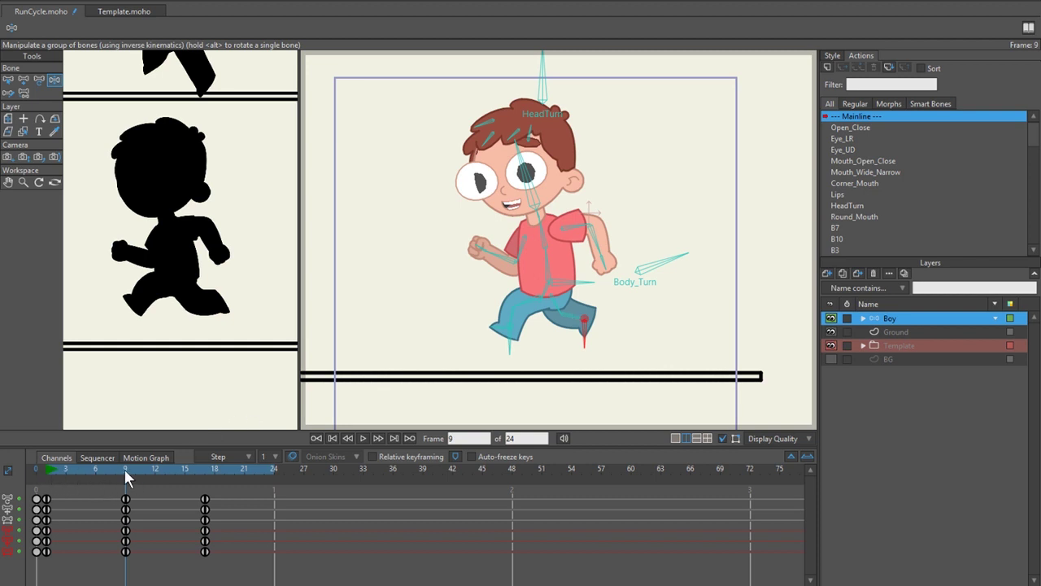
Step: Step back and forth through frames 7 to 9 to compare the template's leg positions with the boy's pose
key("Left")
key("Left")
key("Left")
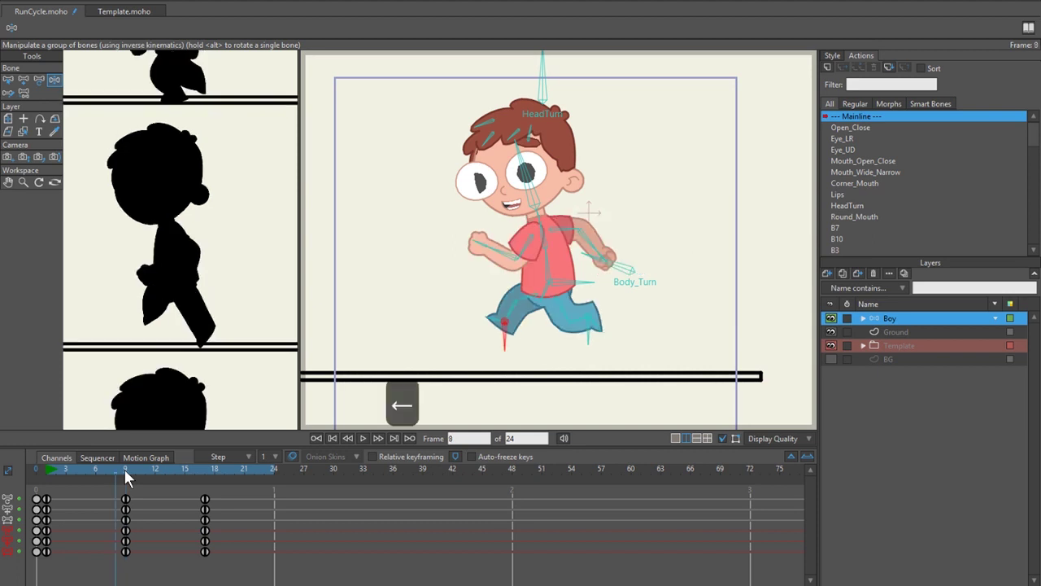
key("Right")
key("Right")
key("Right")
key("Left")
key("Left")
key("Left")
key("Left")
key("Right")
key("Right")
key("Right")
key("Right")
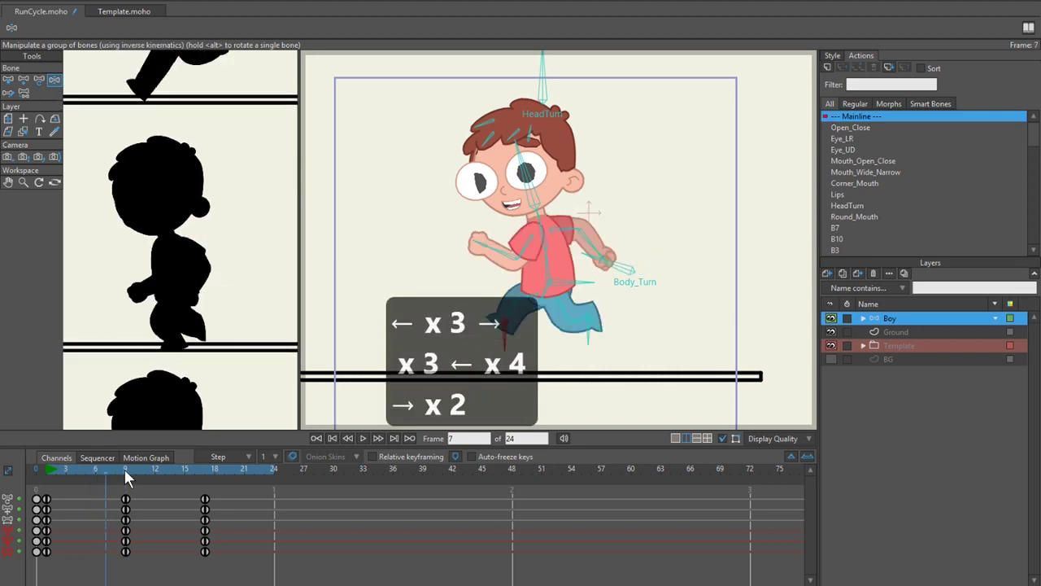
key("Left")
key("Right")
key("Left")
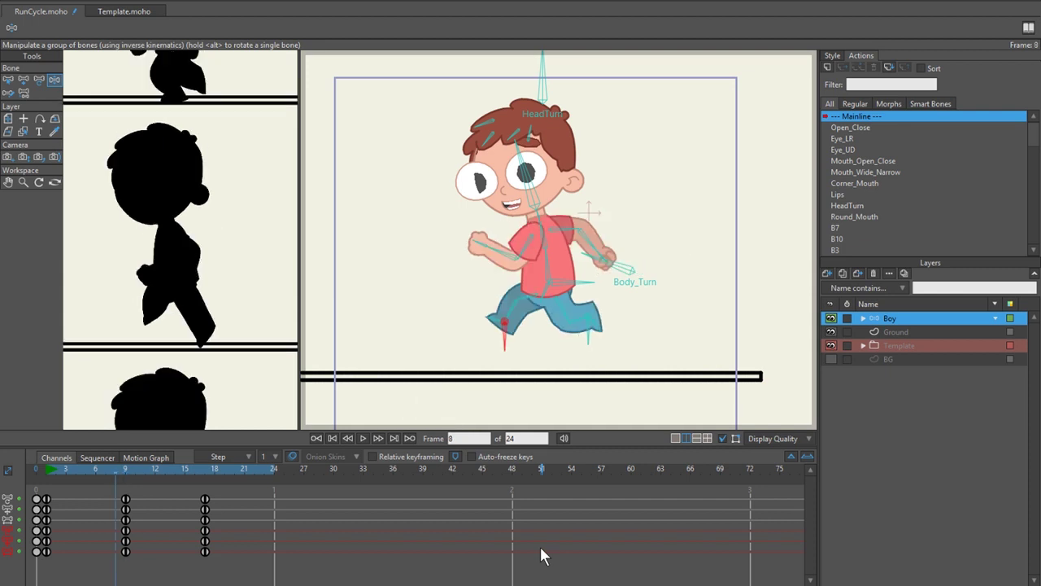
key("Right")
key("Left")
key("Left")
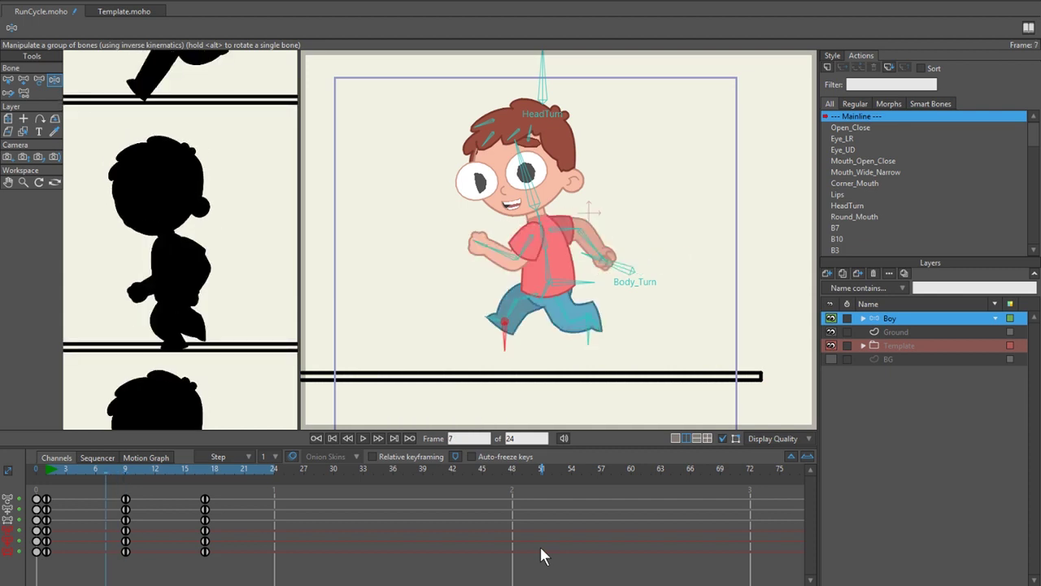
key("Right")
key("Right")
key("Left")
key("Left")
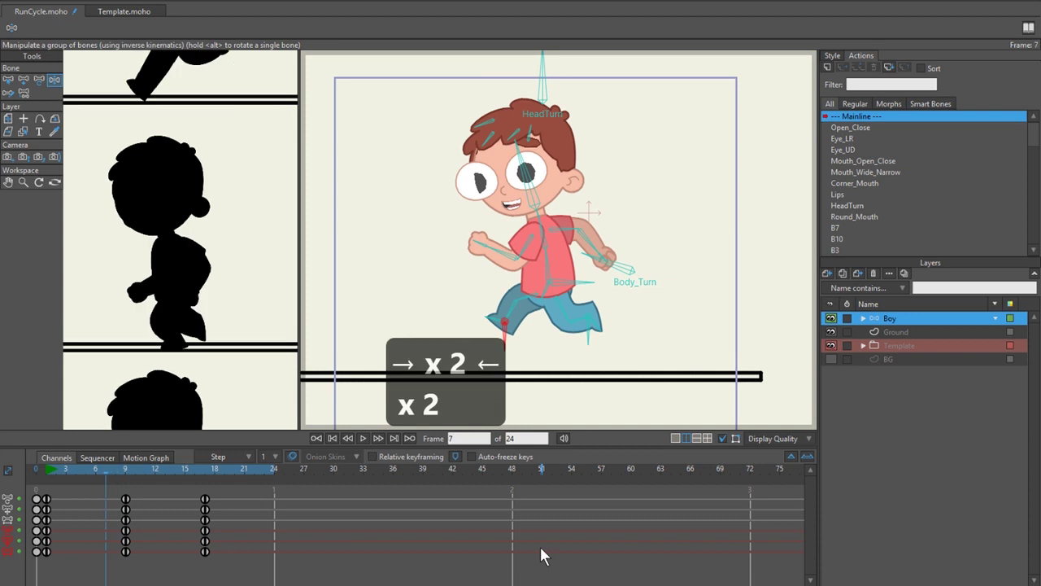
key("Right")
key("Right")
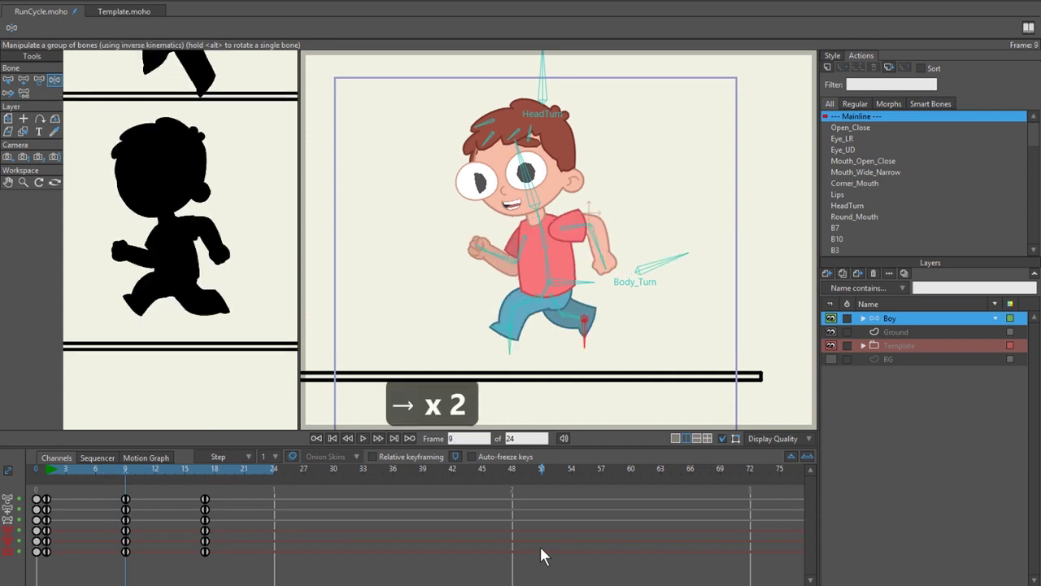
Step: Flip between the keyed poses at frames 1 and 9 to compare the opposite contact poses
key("alt+Left")
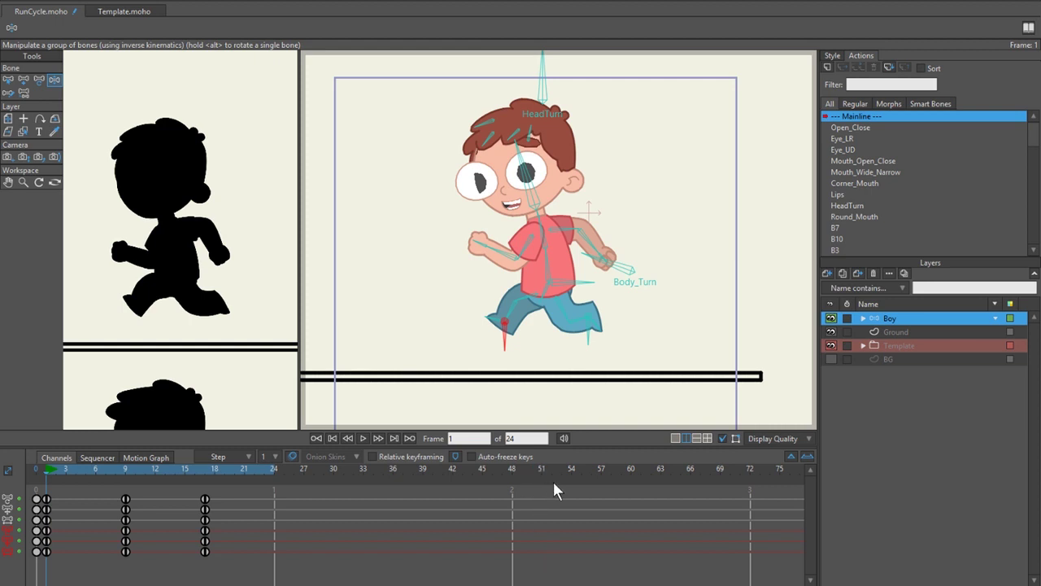
key("alt+Right")
key("alt+Left")
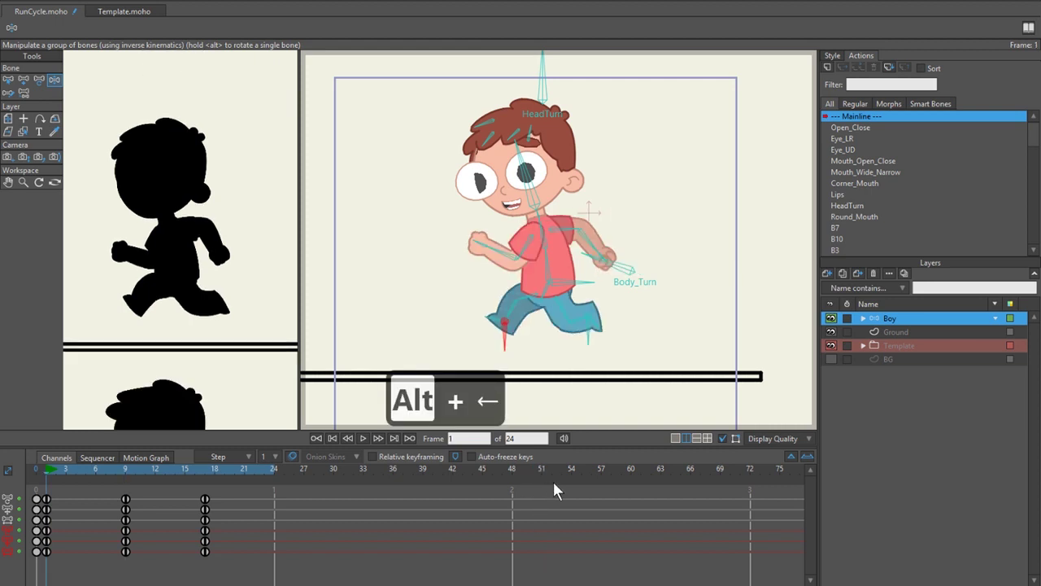
key("alt+Right")
key("alt+Left")
key("alt+Right")
key("alt+Left")
left_click(126, 468)
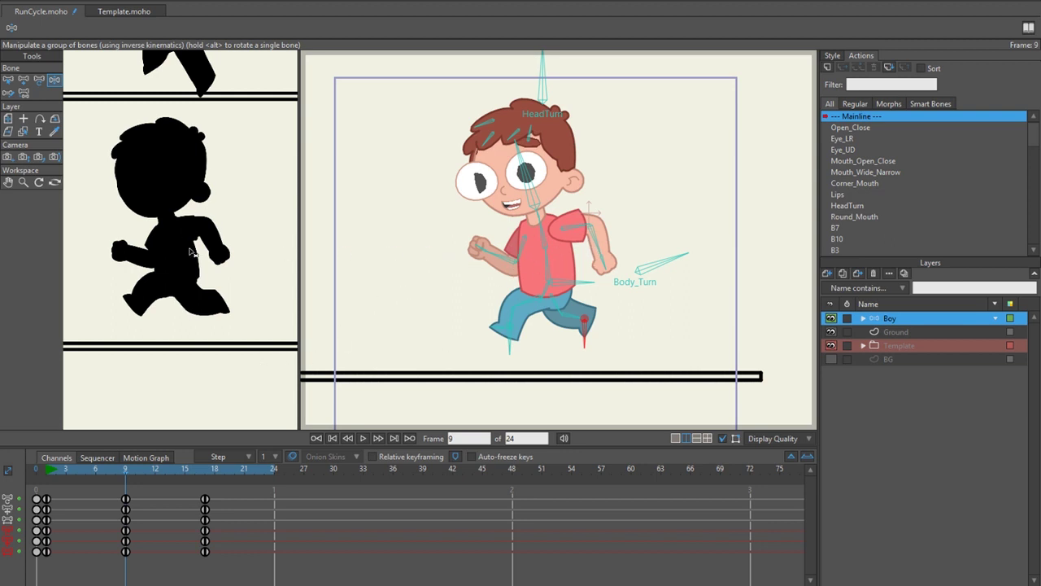
Step: Enable onion skins and place the onion skin marker on frame 1 while staying at frame 9
left_click(291, 458)
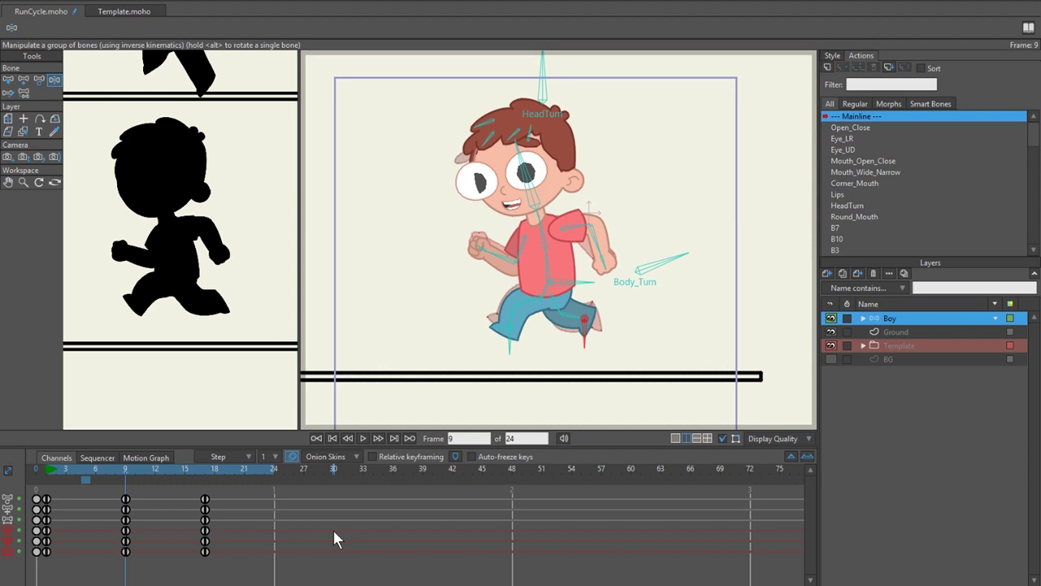
left_click(48, 480)
scroll(521, 303, "up", 1)
scroll(548, 301, "down", 1)
Step: At frame 9, move the far leg's foot target slightly up and back, using the frame 1 onion skin as reference
left_click_drag(562, 298, 523, 310)
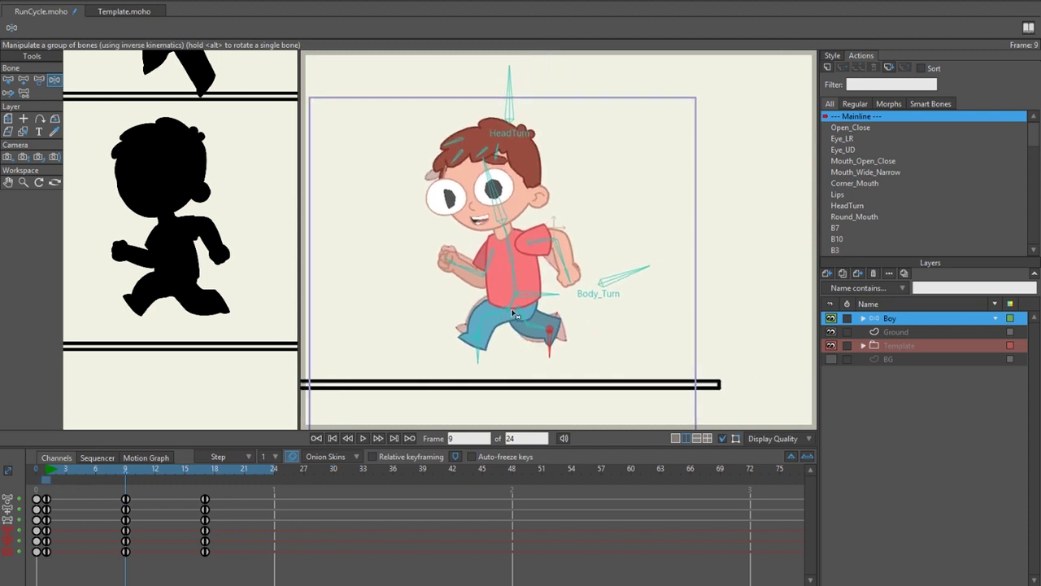
scroll(523, 310, "up", 1)
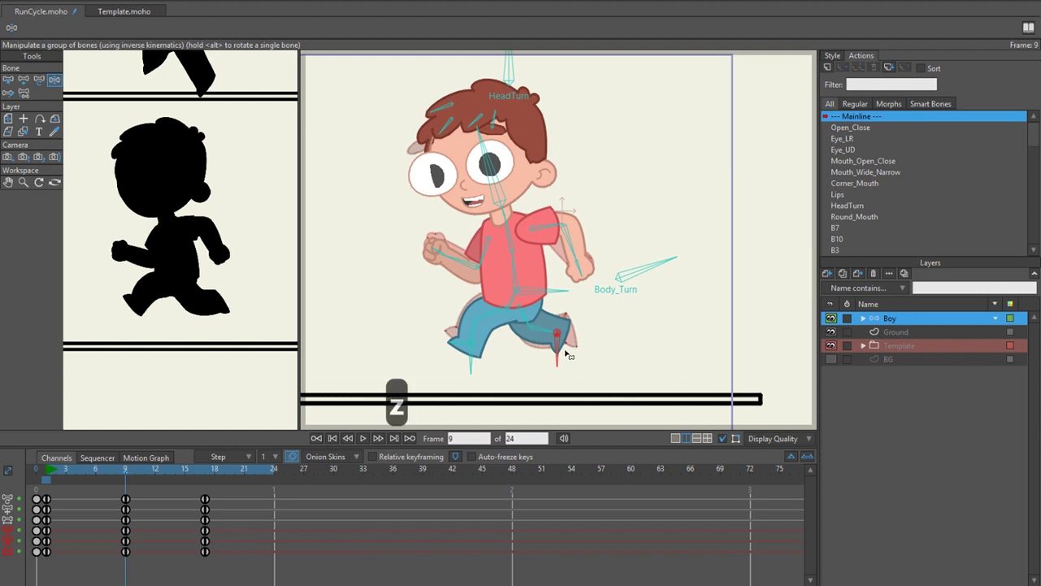
scroll(556, 358, "up", 2)
mouse_move(557, 344)
left_mouse_down()
mouse_move(534, 337)
mouse_move(556, 338)
mouse_move(545, 335)
left_mouse_up()
scroll(535, 335, "down", 2)
left_click_drag(454, 333, 520, 364)
scroll(520, 364, "up", 2)
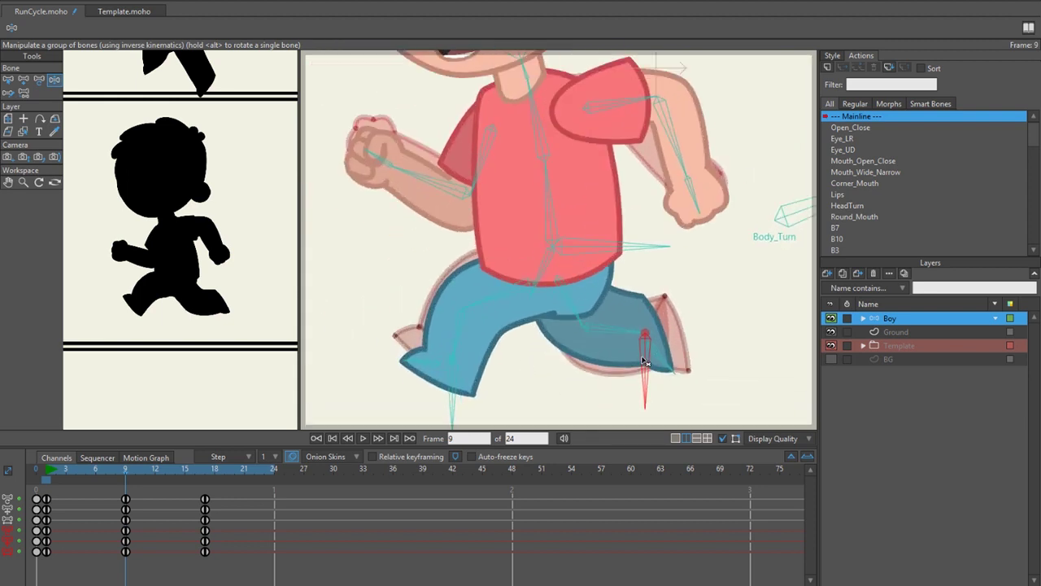
mouse_move(642, 358)
left_mouse_down()
mouse_move(664, 362)
mouse_move(643, 350)
left_mouse_up()
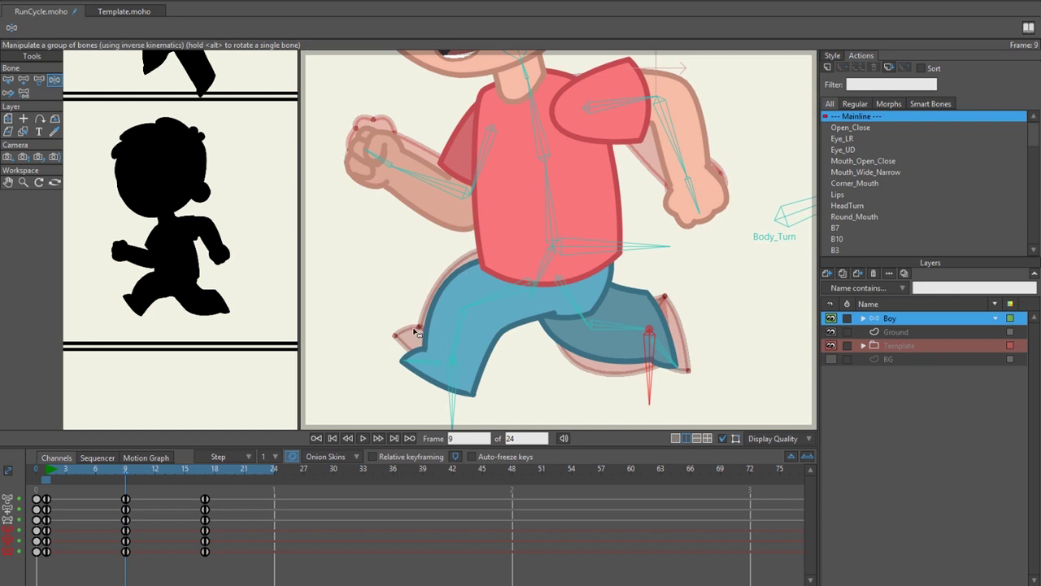
Step: Rotate the far leg's foot bone slightly upward to refine the trailing foot at frame 9
scroll(618, 348, "down", 2)
scroll(567, 341, "up", 2)
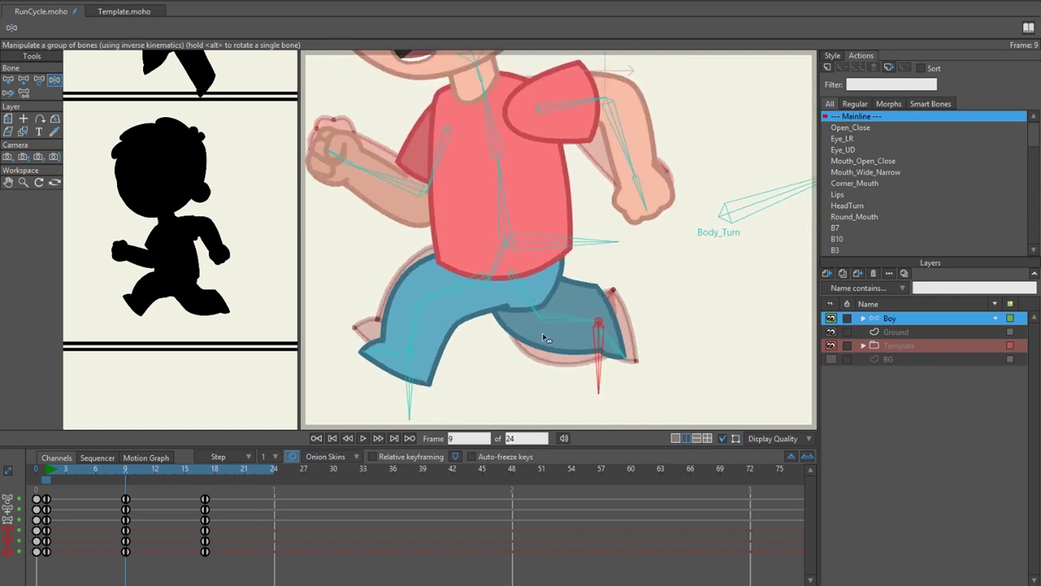
left_click_drag(606, 362, 643, 337)
scroll(499, 237, "down", 3)
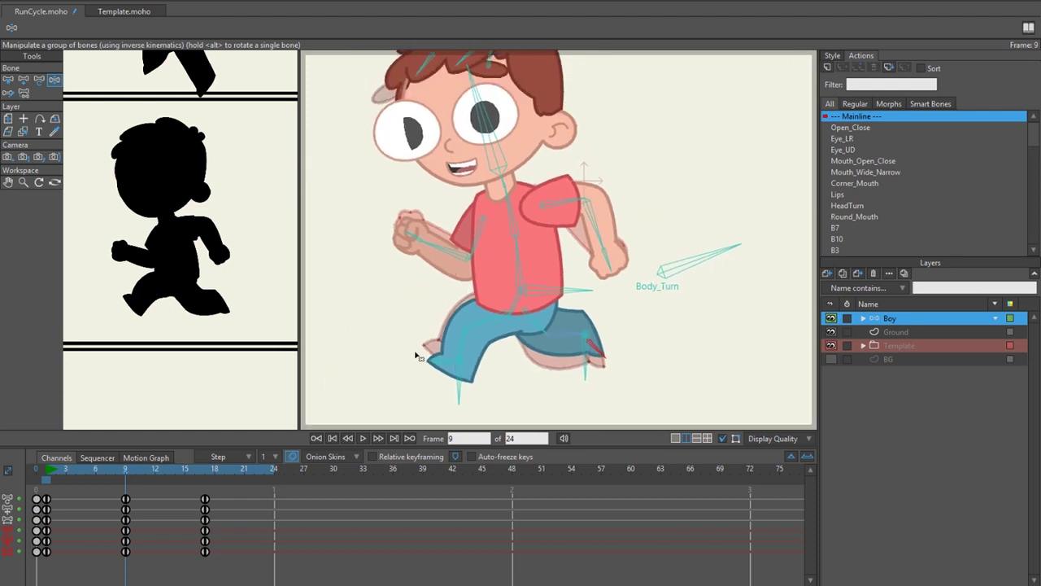
Step: Adjust the near arm's elbow bend slightly at frame 9
scroll(434, 345, "down", 2)
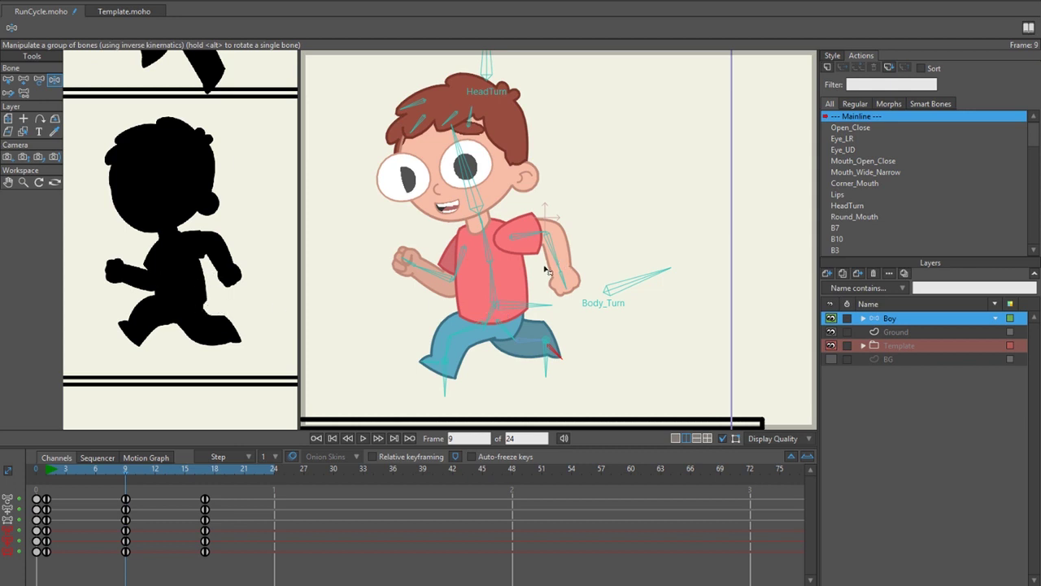
left_click_drag(546, 251, 543, 255)
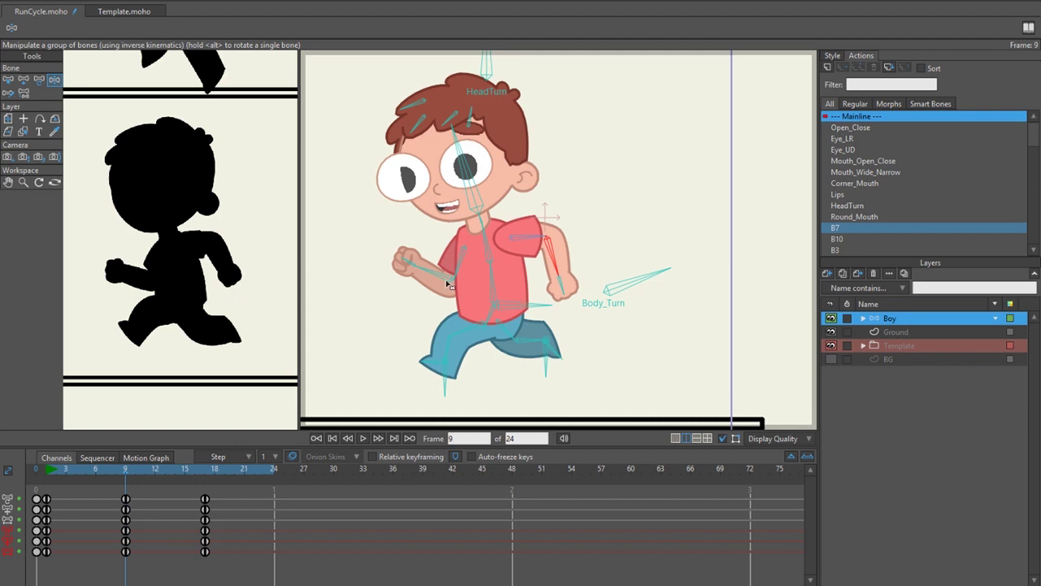
scroll(445, 282, "down", 1)
scroll(467, 205, "up", 1)
key("z")
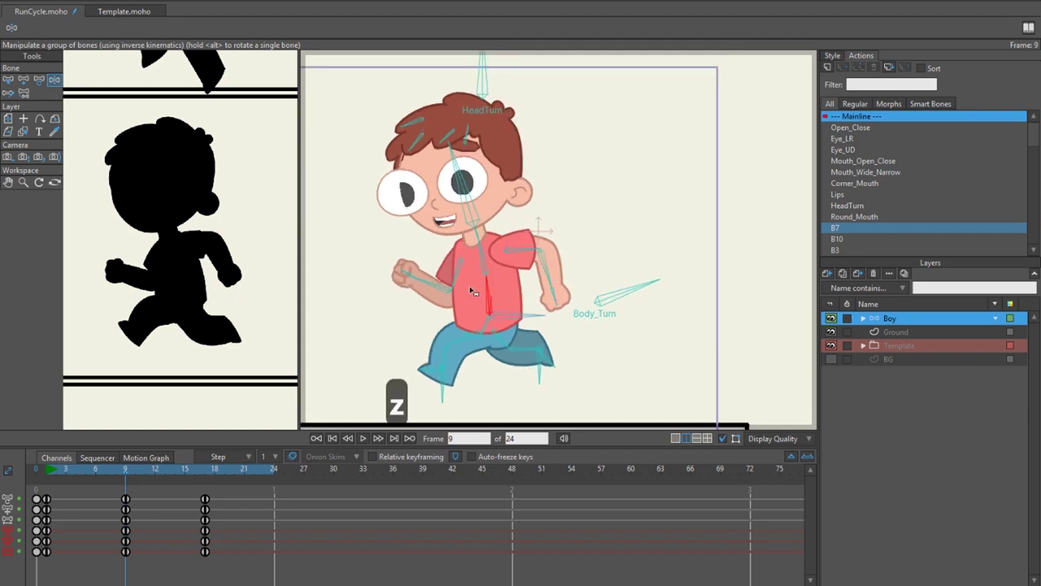
Step: Tilt the boy's head slightly more upright at frame 1 and at frame 9
left_click(483, 271)
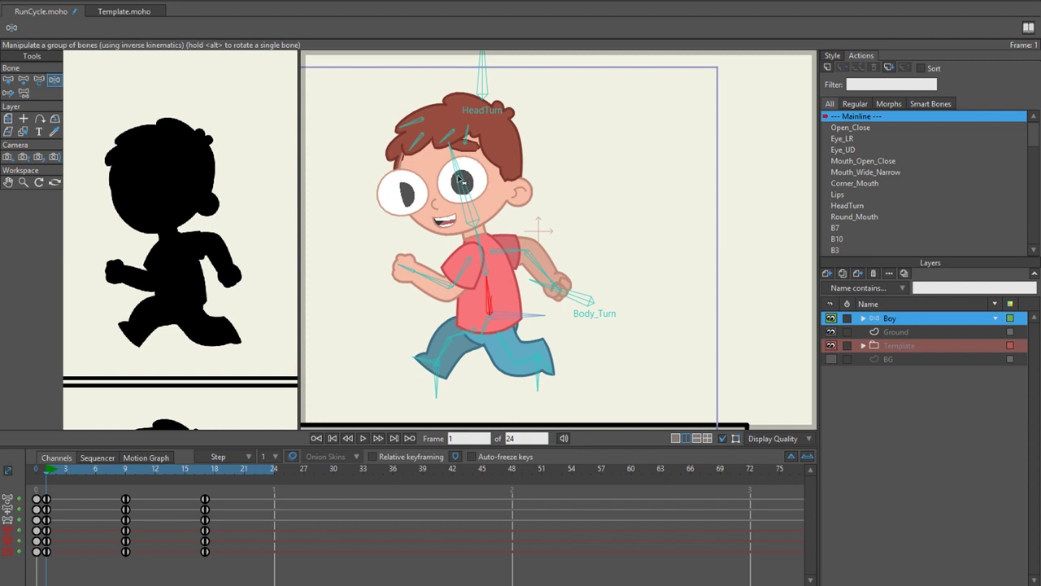
left_click_drag(460, 180, 471, 172)
left_click(124, 469)
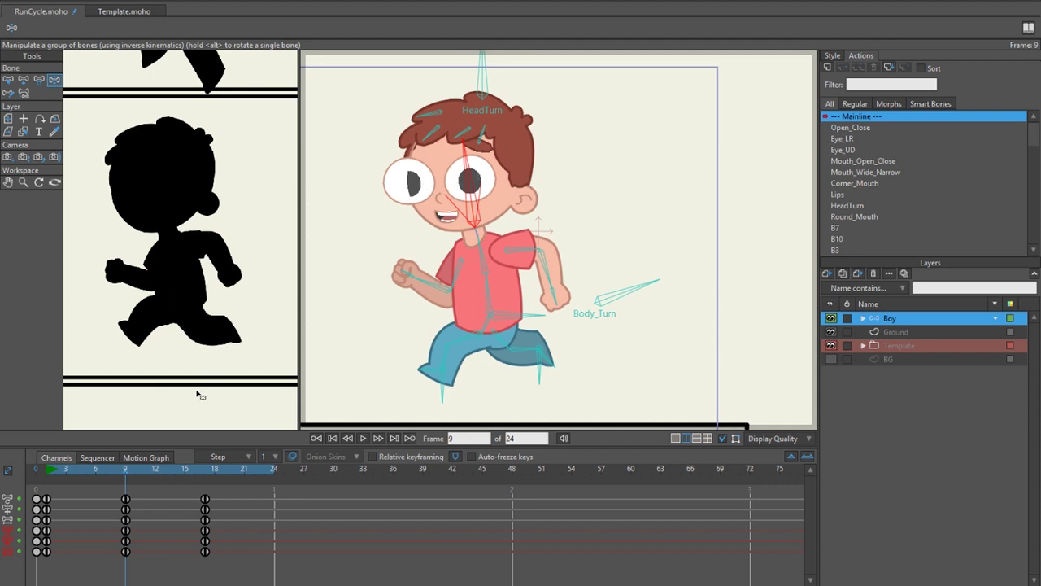
Step: Copy the selected head bone's rotation keyframe from frame 1 to frame 9
left_click(47, 531)
key("ctrl+c")
key("ctrl+c")
key("ctrl+v")
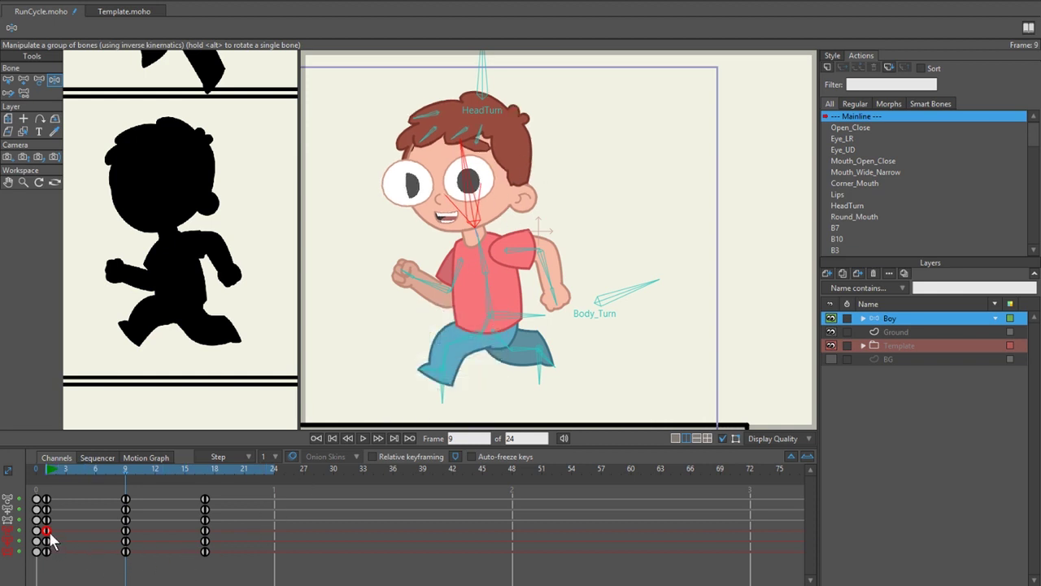
Step: Copy all keyframes from frame 1 to frame 17, and return to frame 9
left_click_drag(60, 488, 44, 573)
key("ctrl+c")
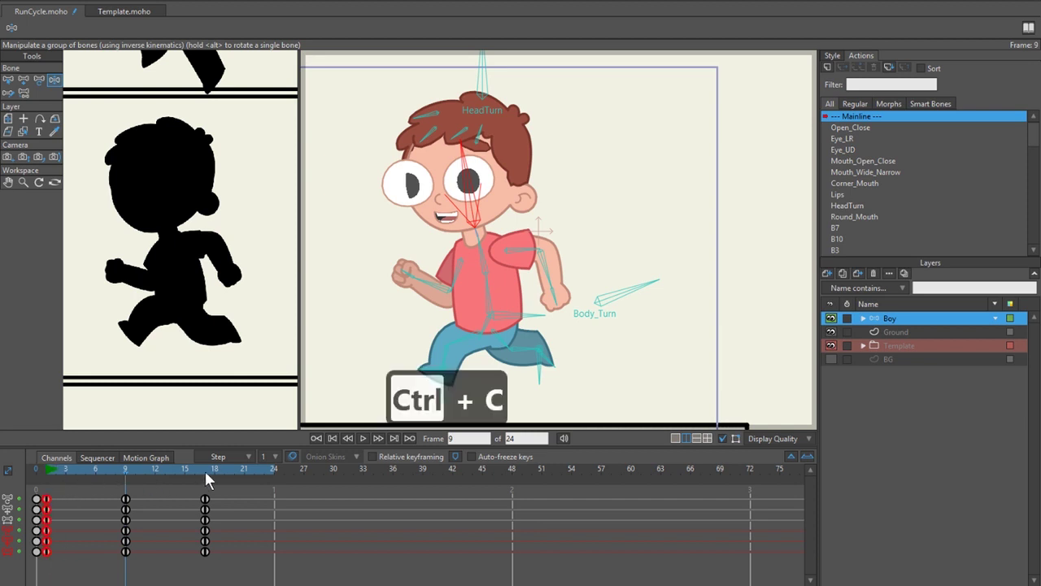
left_click(204, 468)
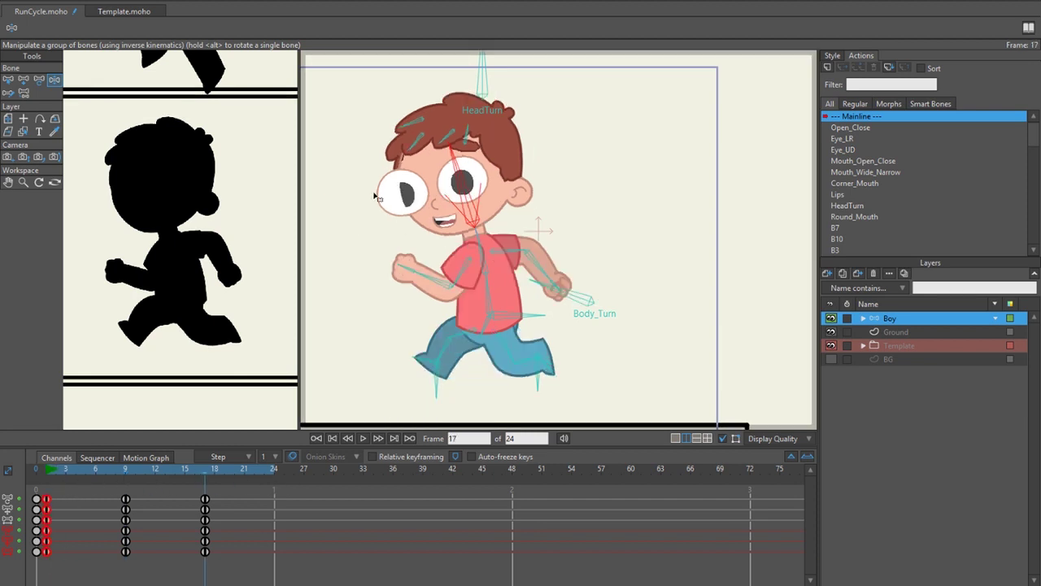
key("ctrl+v")
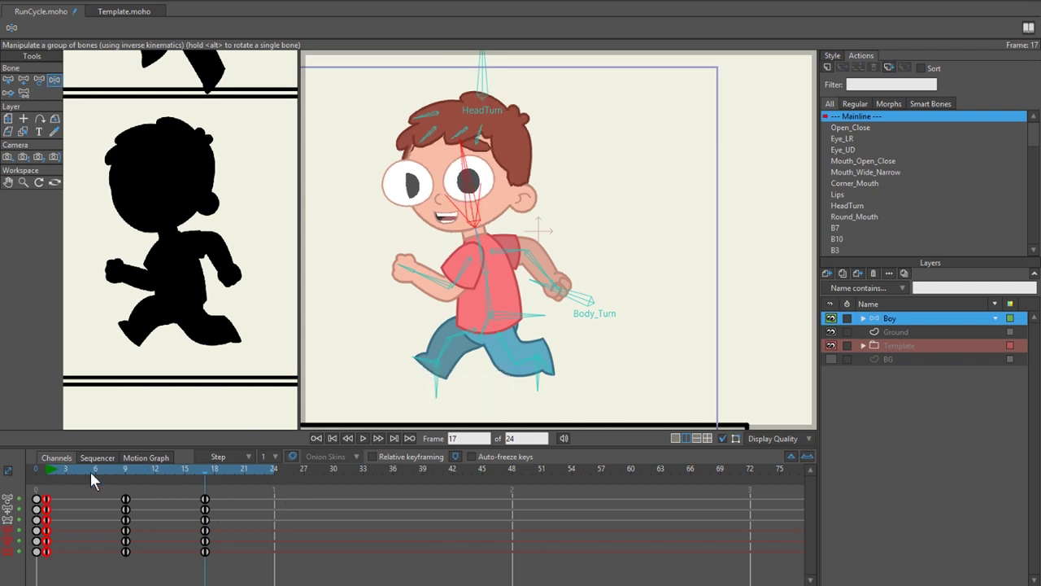
left_click(125, 469)
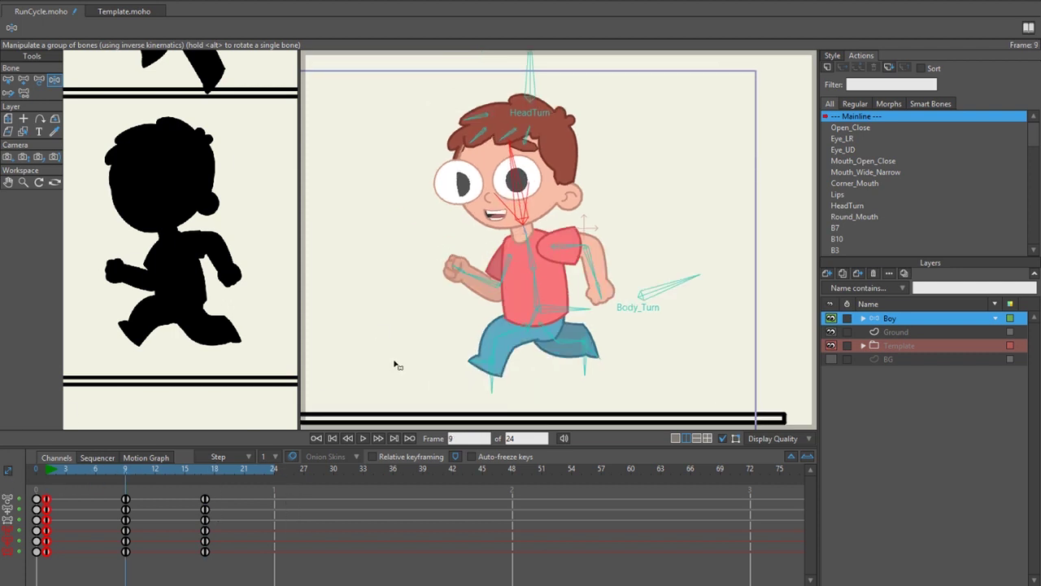